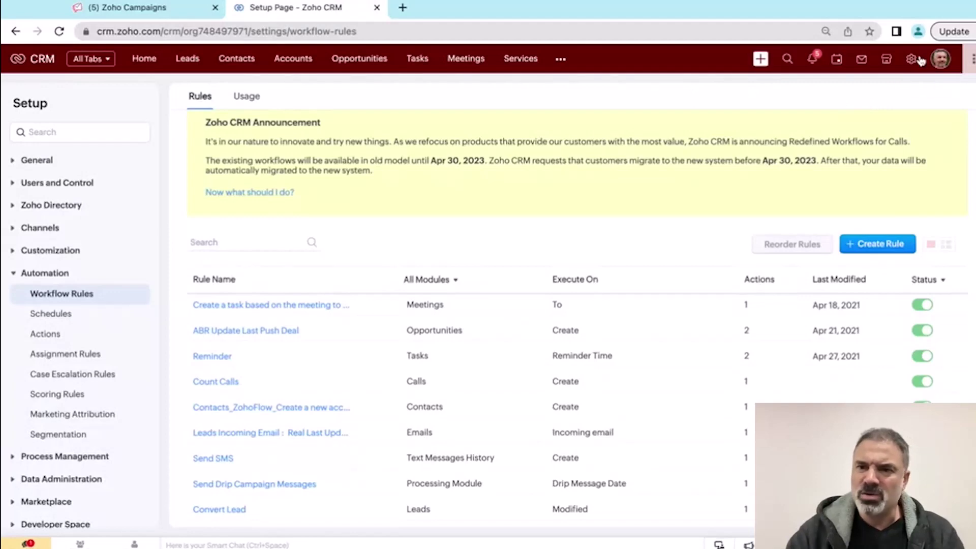
# Open the Modules and Fields page in Setup
pyautogui.click(918, 59)
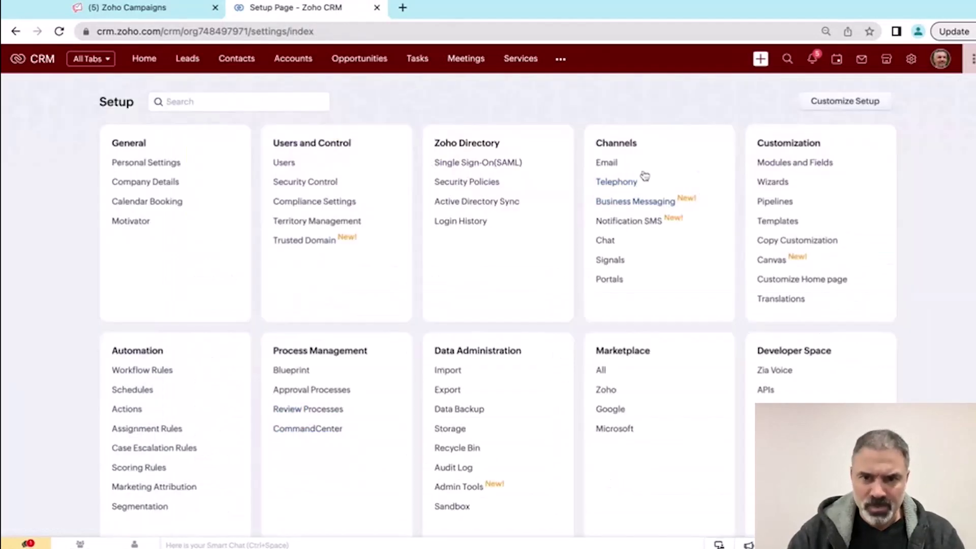
pyautogui.click(787, 165)
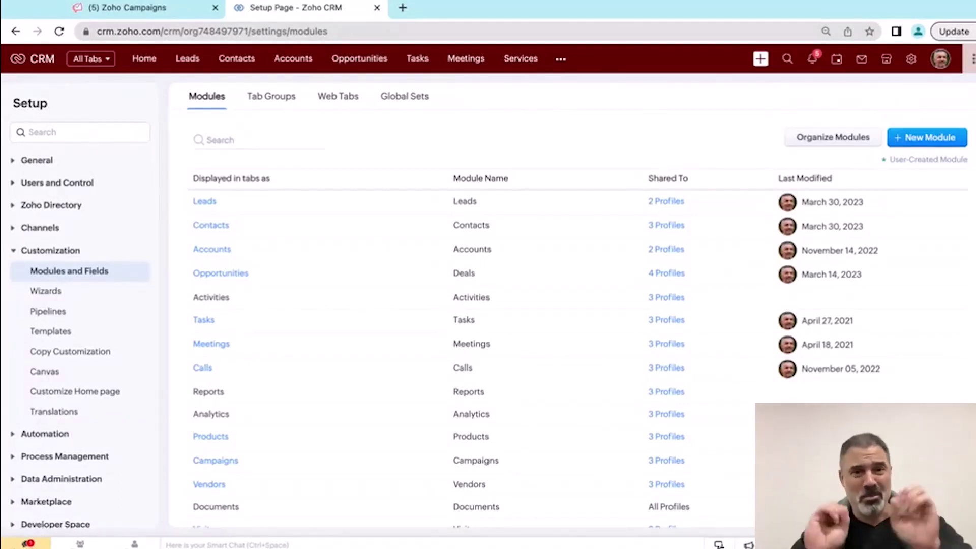
pyautogui.click(408, 99)
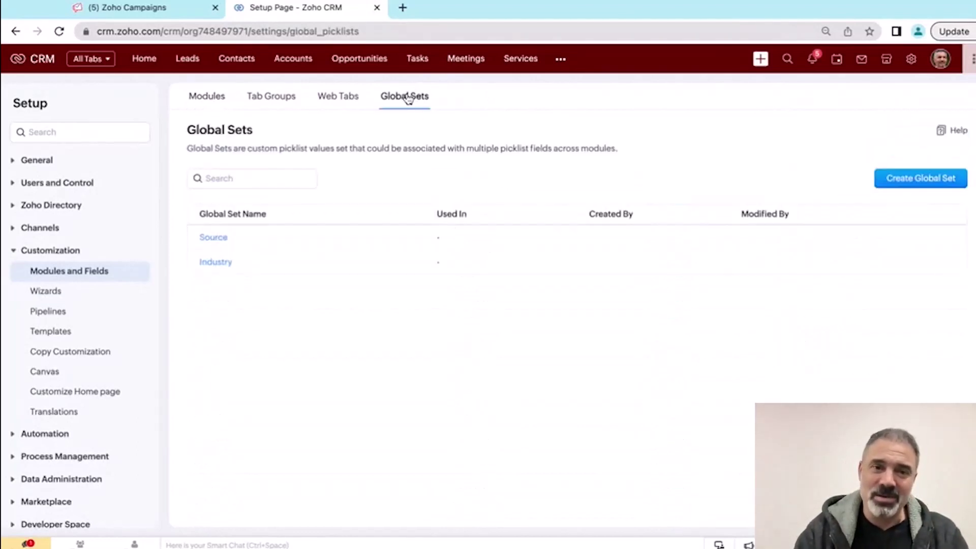
pyautogui.click(213, 238)
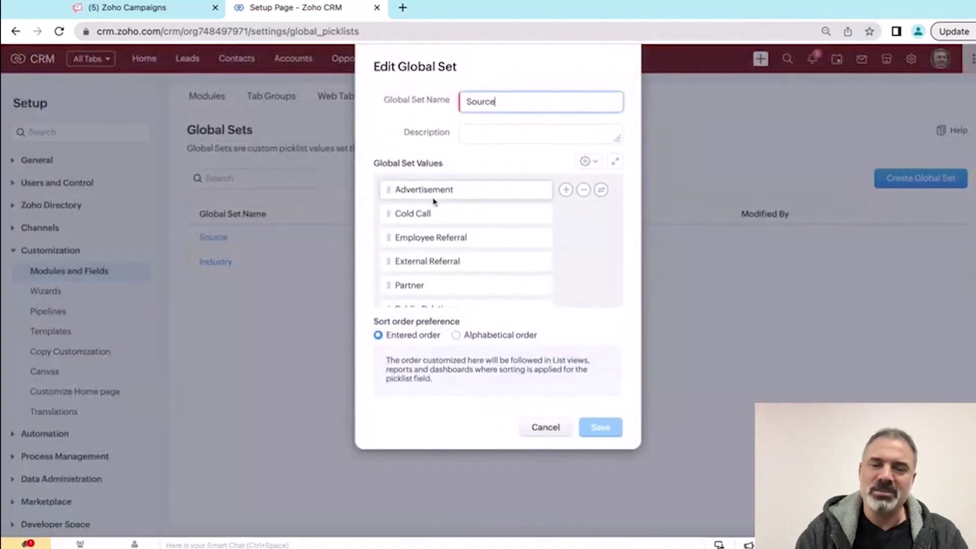
pyautogui.scroll(-2, 452, 221)
pyautogui.scroll(-5, 452, 222)
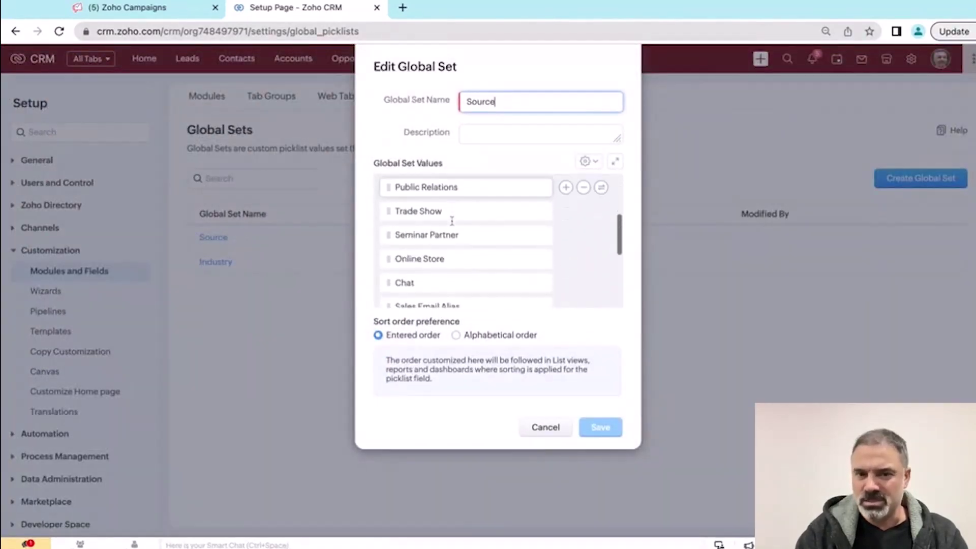
pyautogui.click(544, 428)
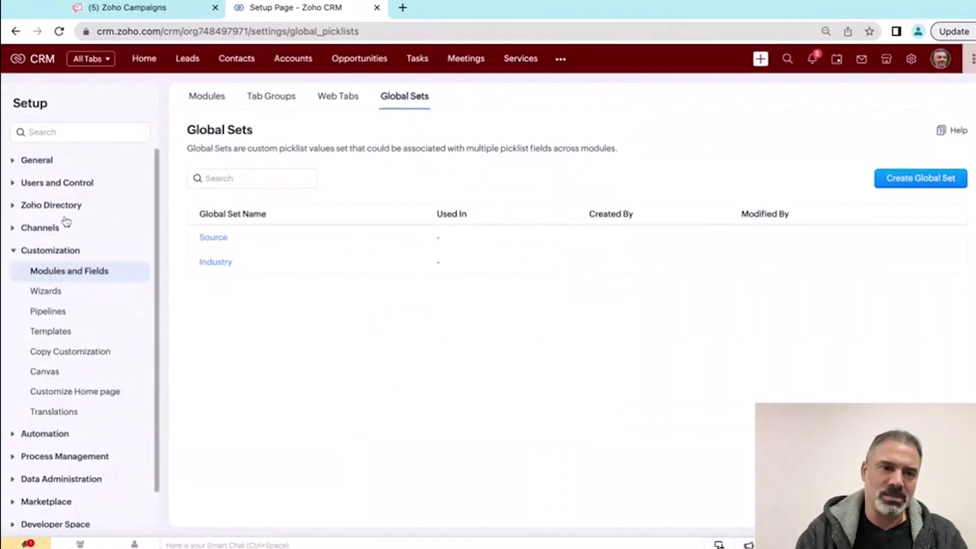
# Open the Leads module's Standard layout for editing
pyautogui.click(74, 274)
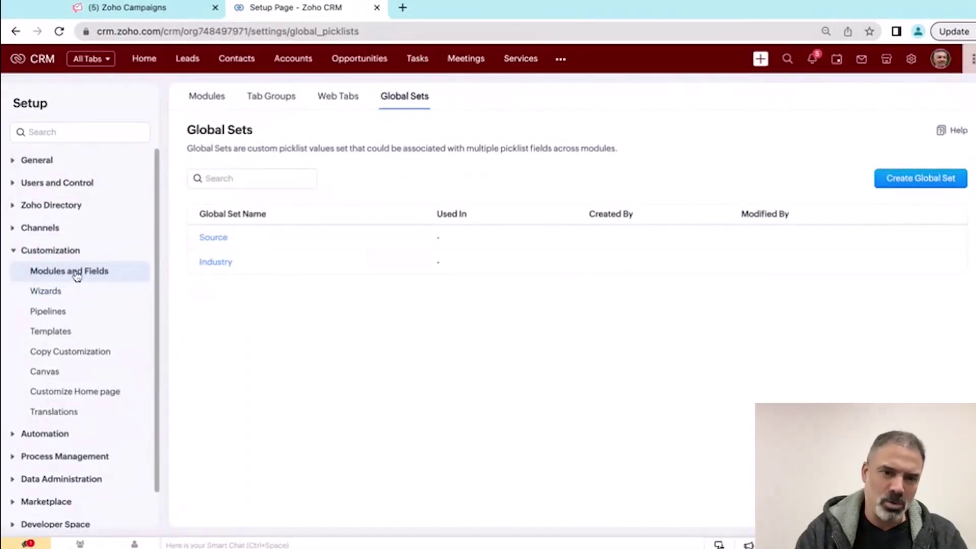
pyautogui.click(201, 205)
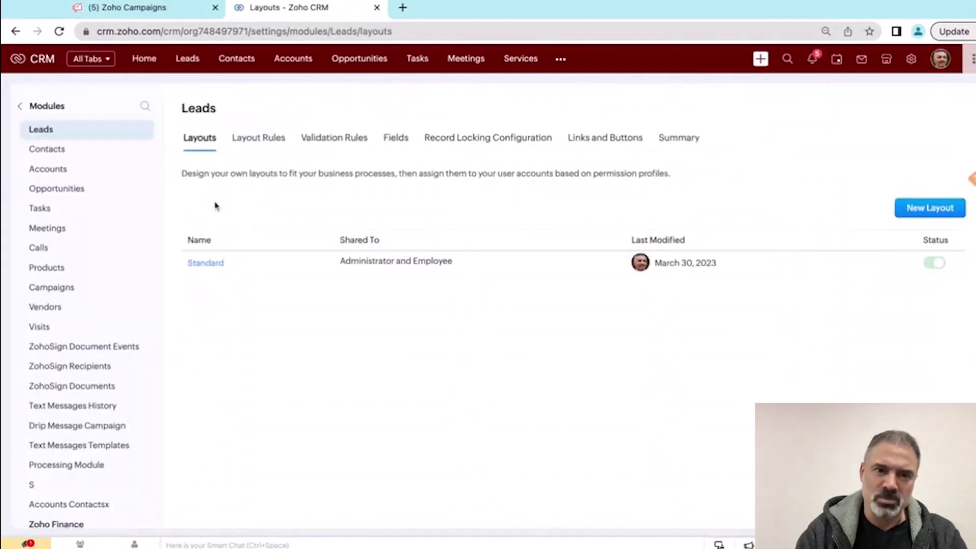
pyautogui.click(201, 262)
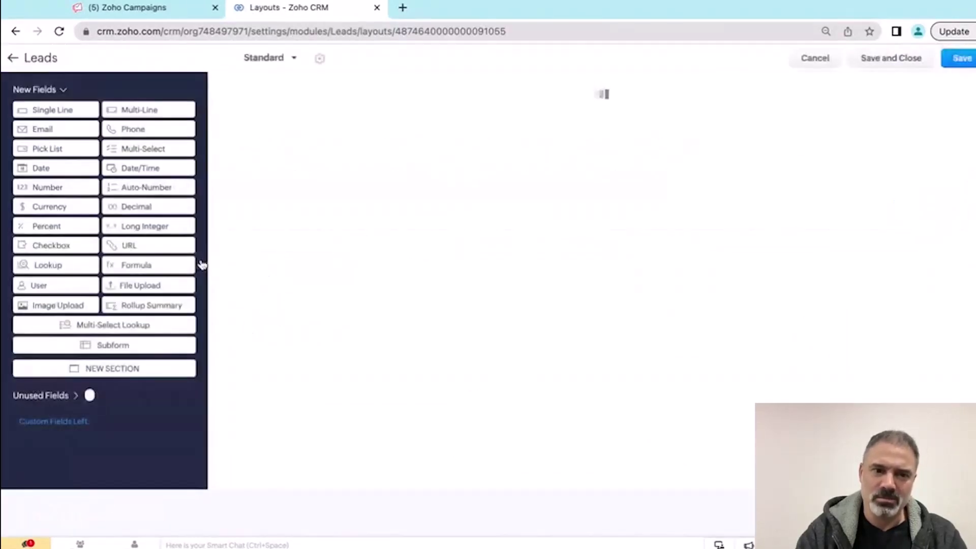
# Add a trial pick list field to The Basics and link it to the Source global set
pyautogui.moveTo(71, 154); pyautogui.dragTo(285, 293)
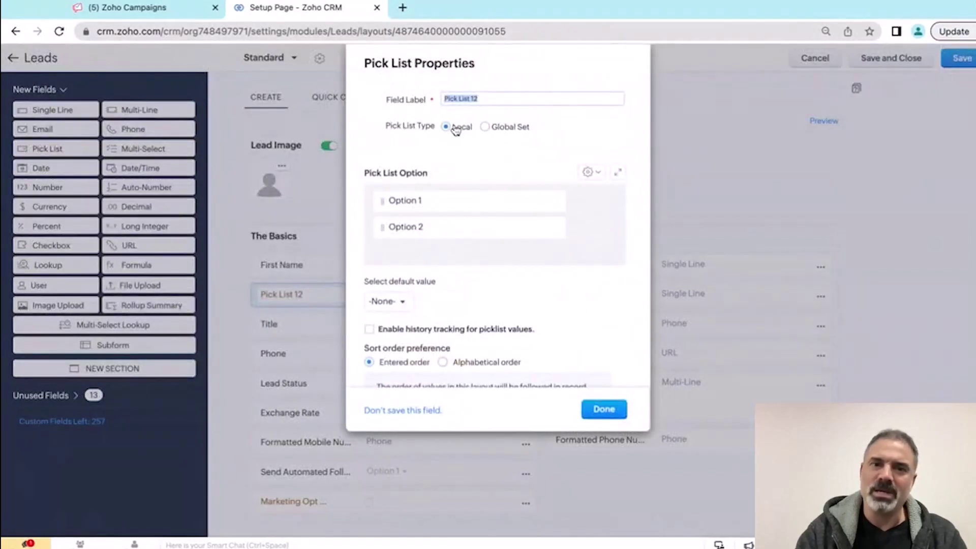
pyautogui.click(456, 193)
pyautogui.tripleClick(449, 200)
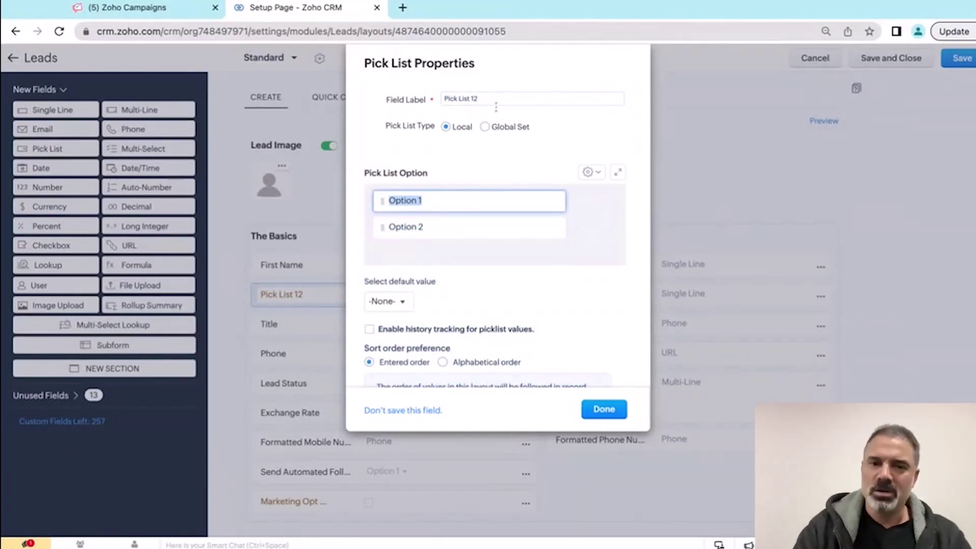
pyautogui.click(486, 126)
pyautogui.click(480, 111)
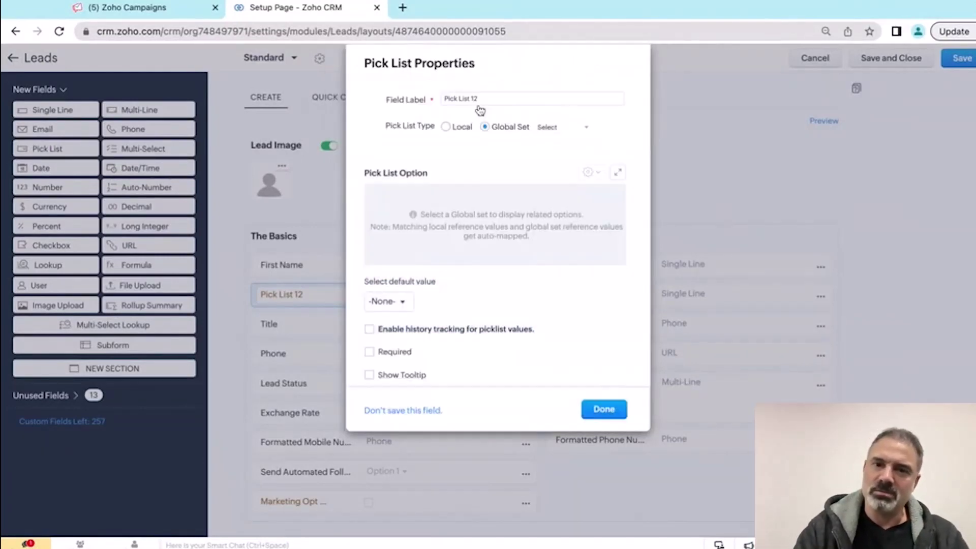
pyautogui.click(549, 133)
pyautogui.click(569, 142)
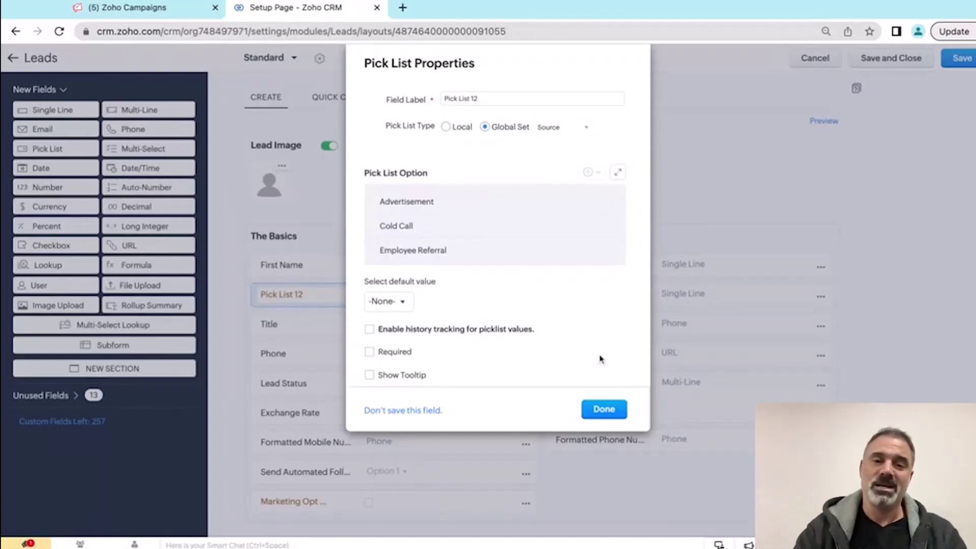
# Discard the trial pick list field from the Leads layout
pyautogui.click(432, 409)
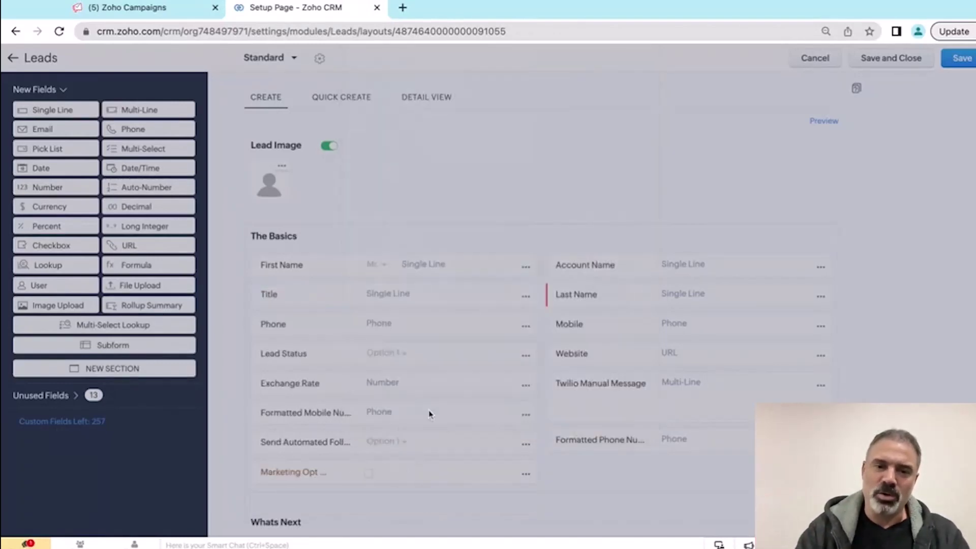
pyautogui.scroll(-1, 612, 205)
pyautogui.scroll(-2, 611, 204)
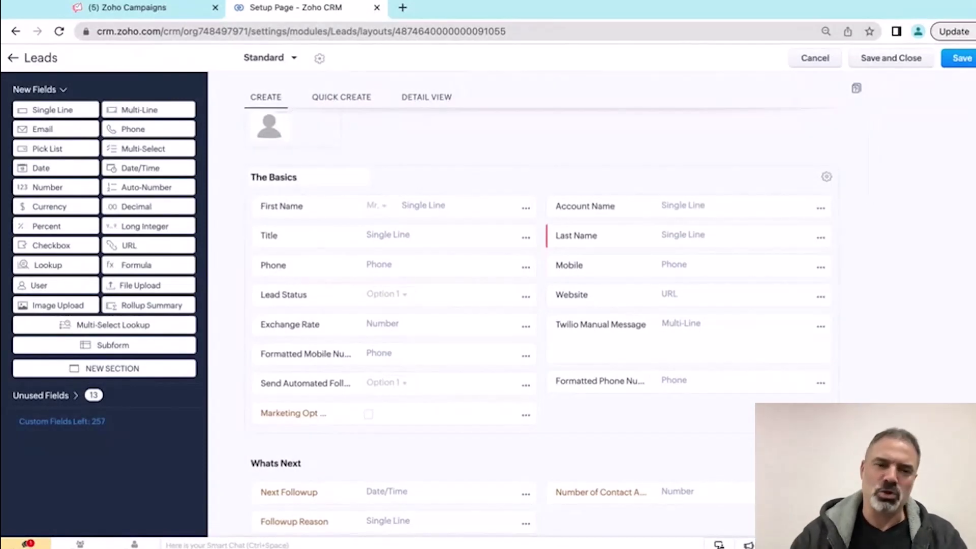
# Find 'Lead' on the page and open the Lead Source field's options menu
pyautogui.hotkey('ctrl', 'f')
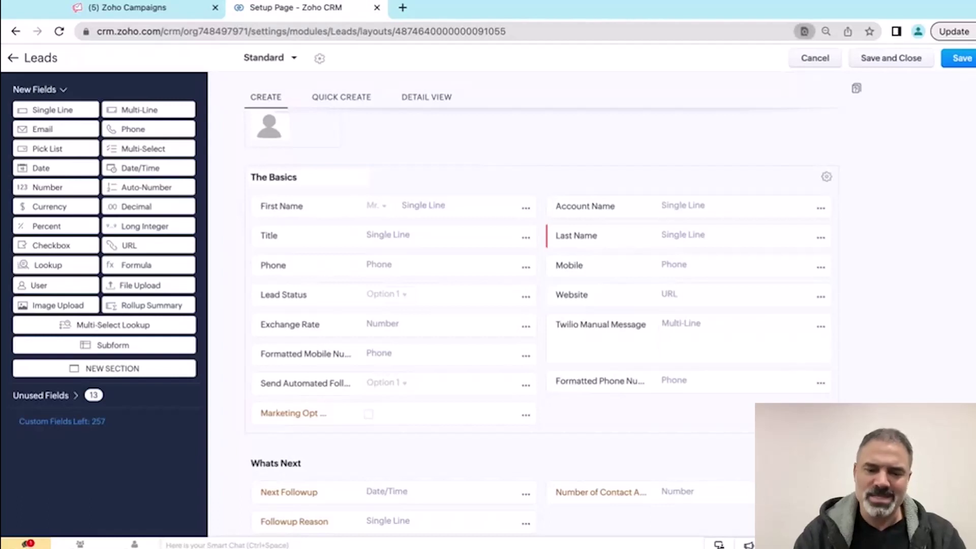
pyautogui.write('Lead')
pyautogui.press('Return')
pyautogui.press('Return')
pyautogui.press('Return')
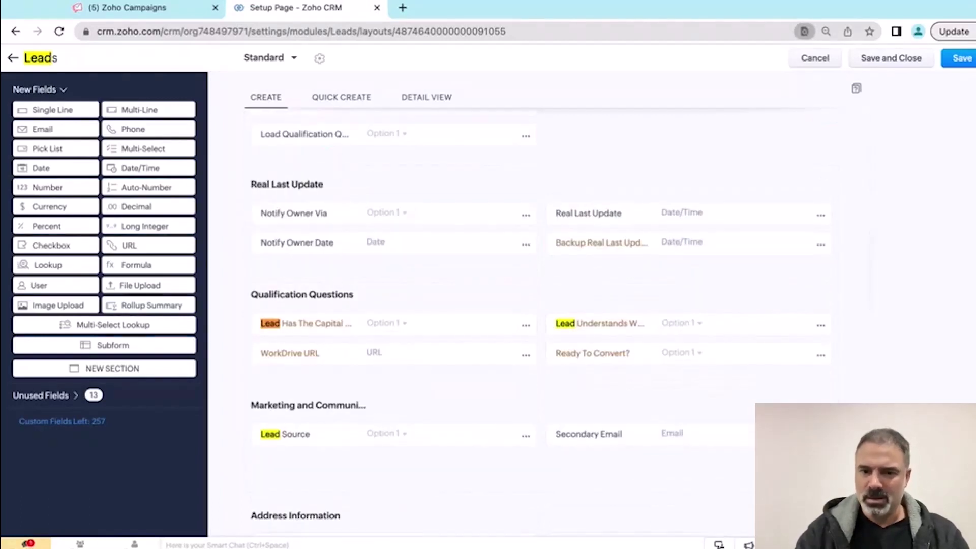
pyautogui.press('Return')
pyautogui.click(525, 440)
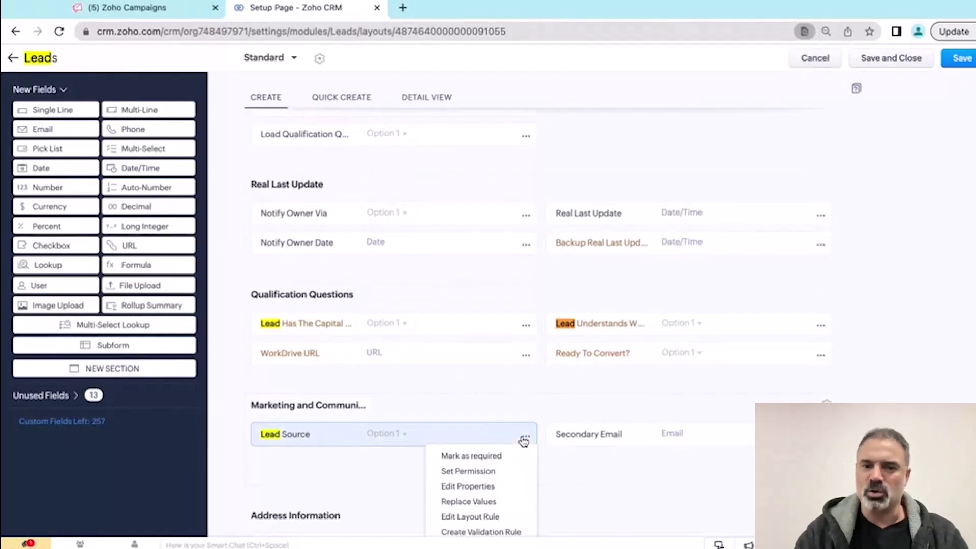
pyautogui.scroll(-1, 524, 441)
# Add an 'FB messages' option after Cold Call in Lead Source's properties and apply it
pyautogui.click(475, 457)
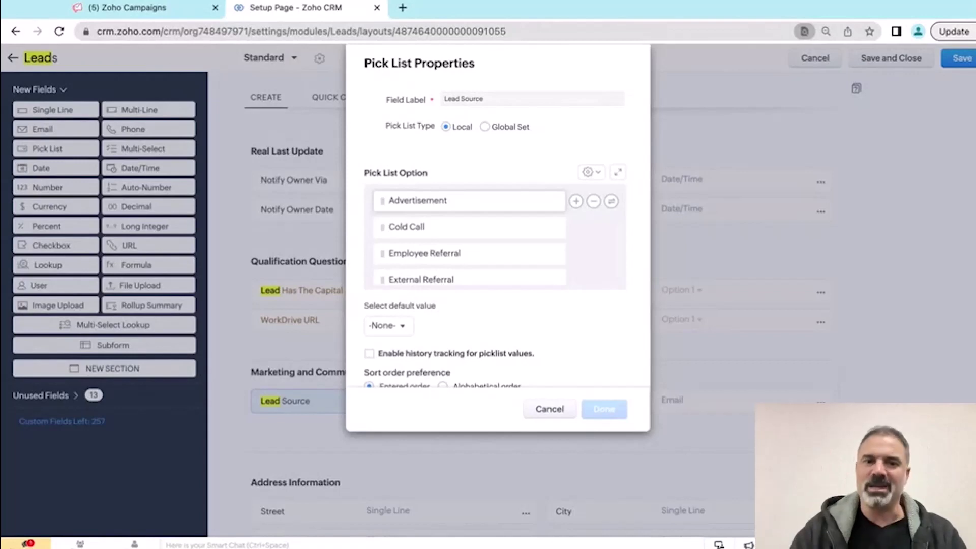
pyautogui.click(576, 227)
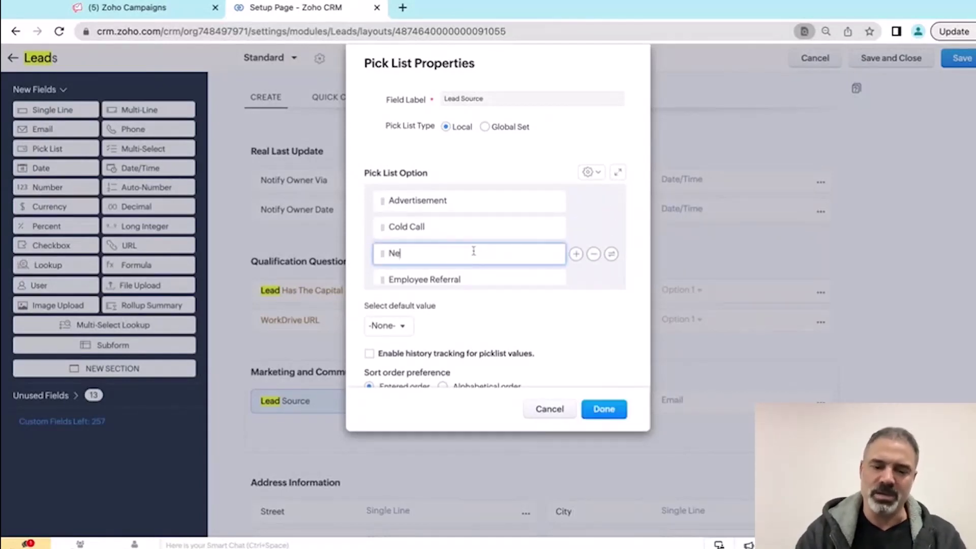
pyautogui.write('New source')
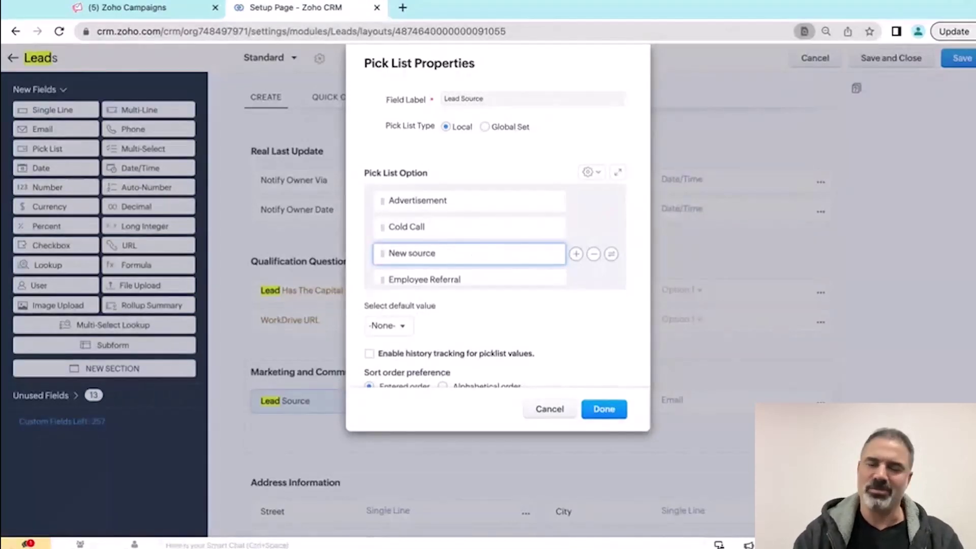
pyautogui.hotkey('ctrl', 'a')
pyautogui.write('FB')
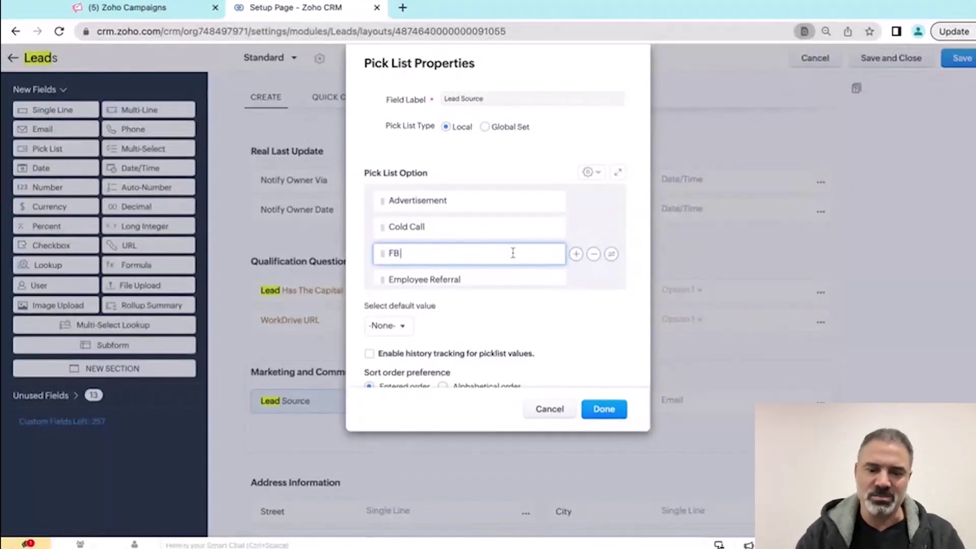
pyautogui.write(' Mesdsages')
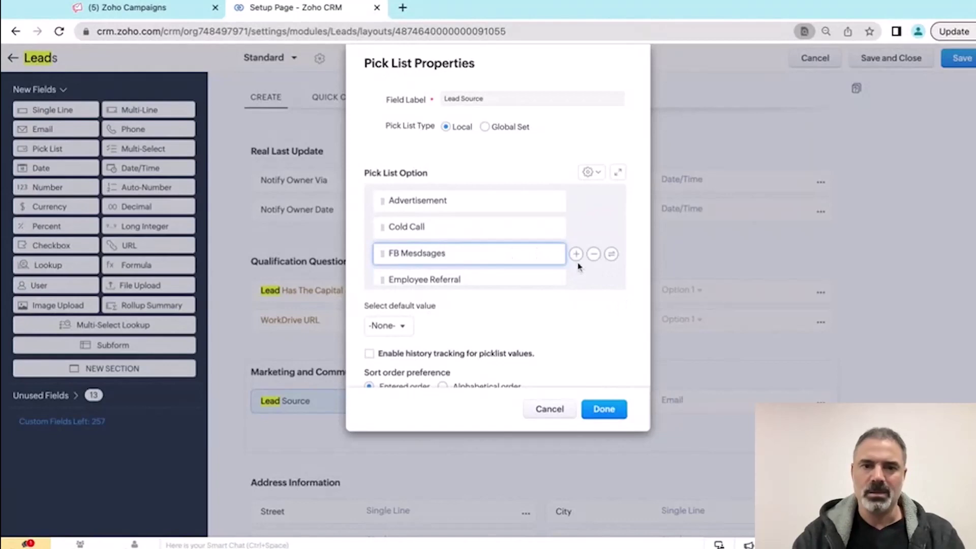
pyautogui.press('BackSpace')
pyautogui.press('BackSpace')
pyautogui.press('BackSpace')
pyautogui.press('BackSpace')
pyautogui.press('BackSpace')
pyautogui.press('BackSpace')
pyautogui.write('sa')
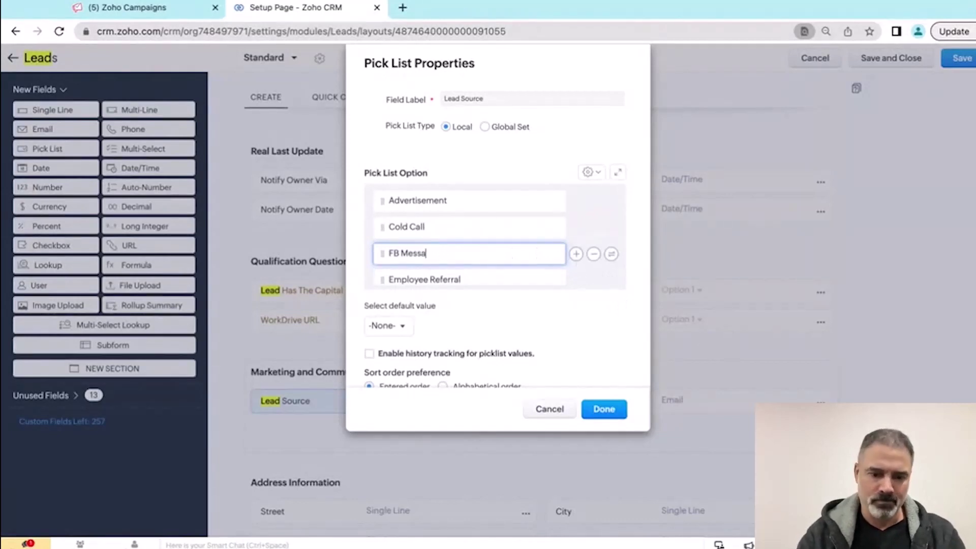
pyautogui.click(596, 410)
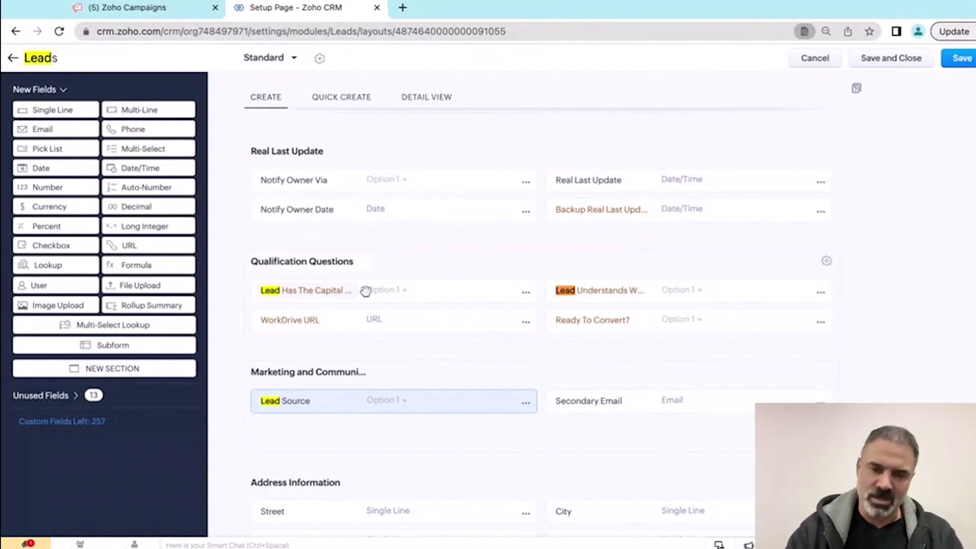
# Clear the page search and scroll to Lead Source in the Marketing and Communication section
pyautogui.press('Escape')
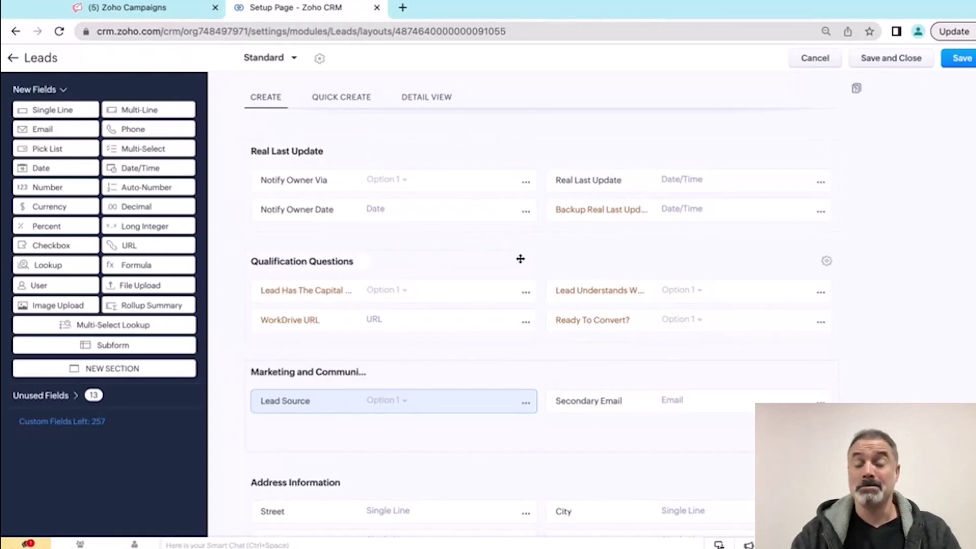
pyautogui.click(525, 293)
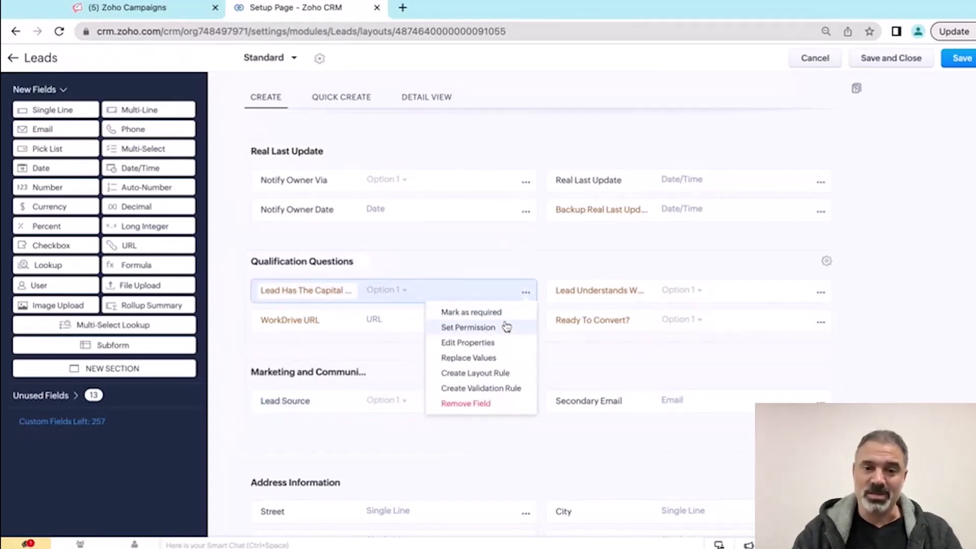
pyautogui.scroll(5, 497, 342)
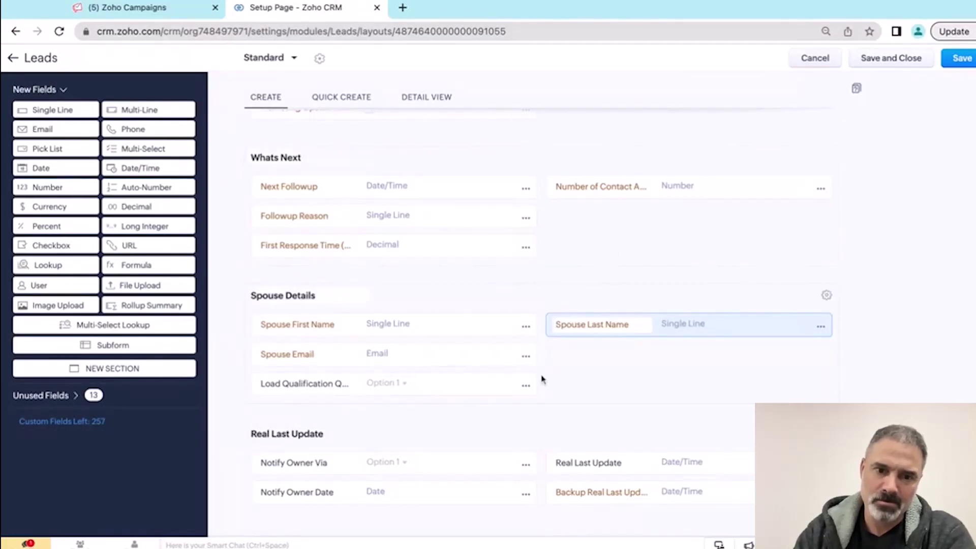
pyautogui.scroll(-1, 568, 362)
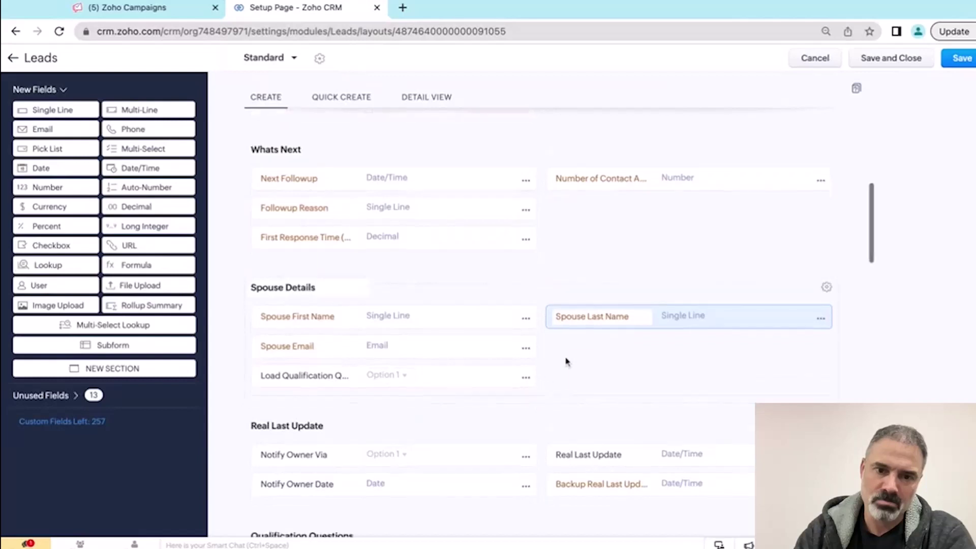
pyautogui.scroll(-3, 568, 362)
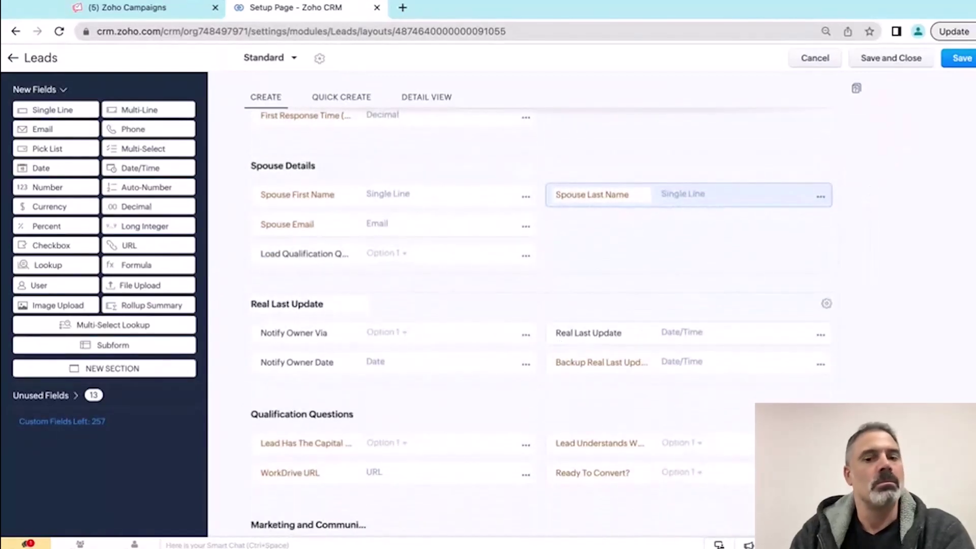
pyautogui.scroll(-2, 552, 382)
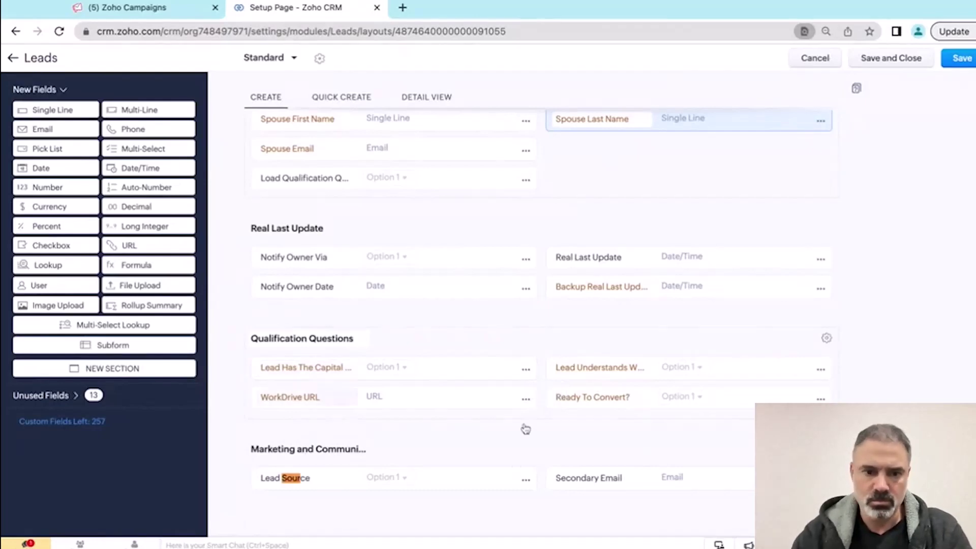
# Try switching Lead Source's picklist type to a global set, then discard the change
pyautogui.click(525, 479)
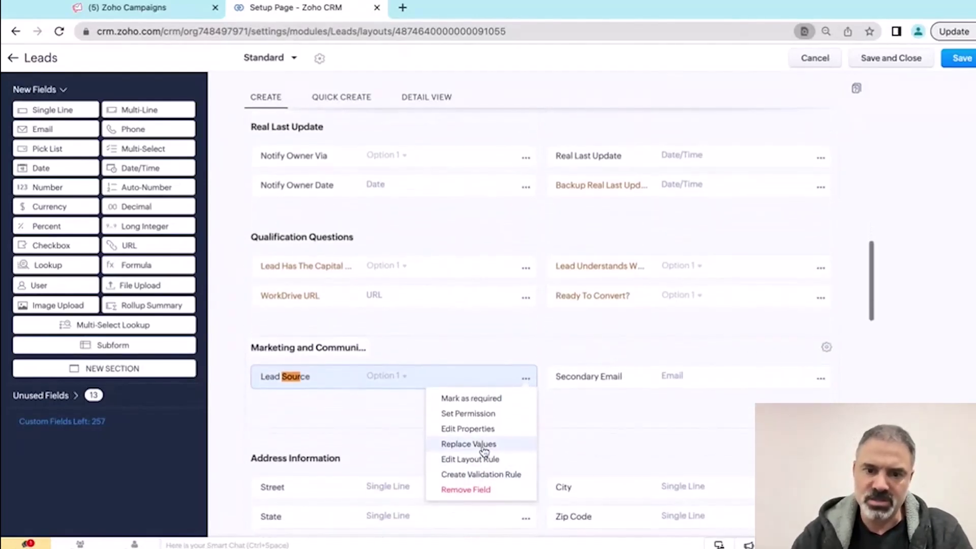
pyautogui.click(483, 429)
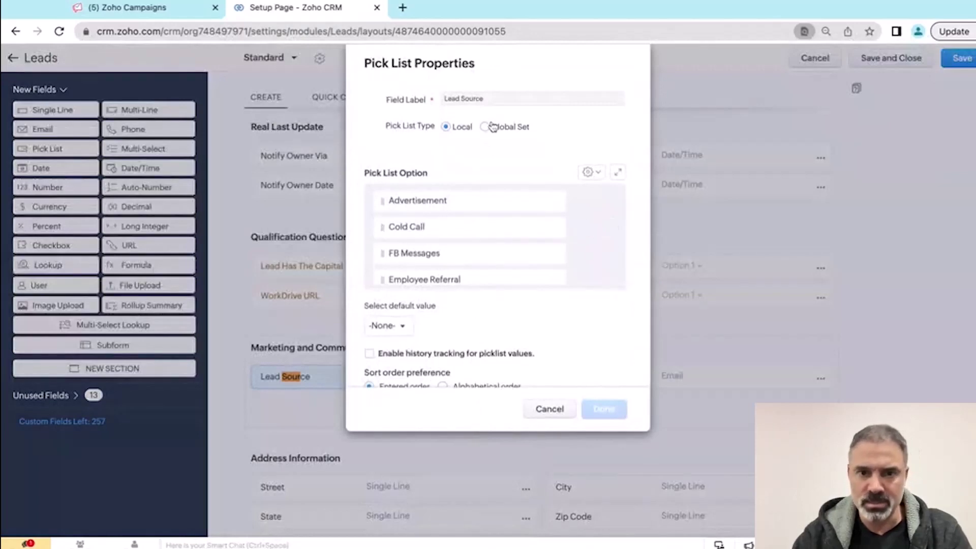
pyautogui.click(491, 127)
pyautogui.click(475, 113)
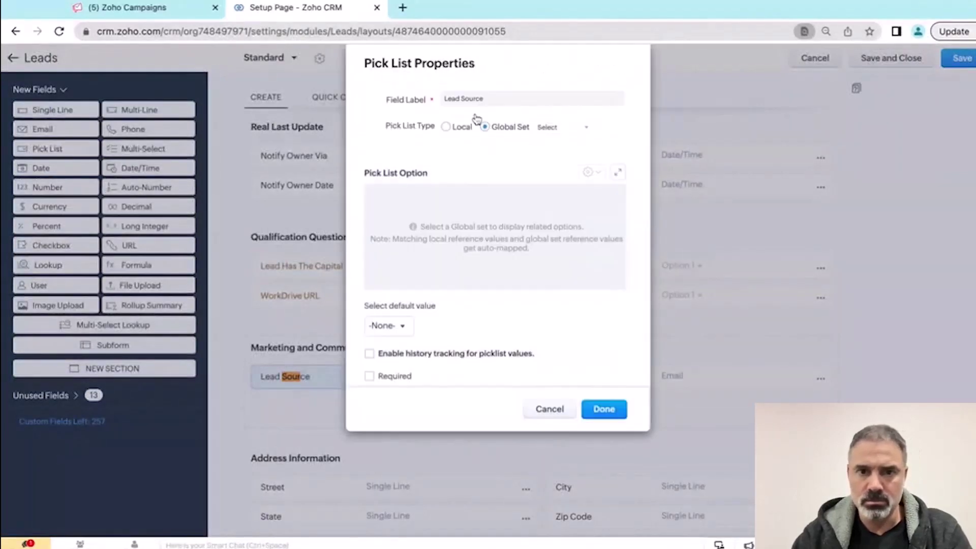
pyautogui.click(550, 413)
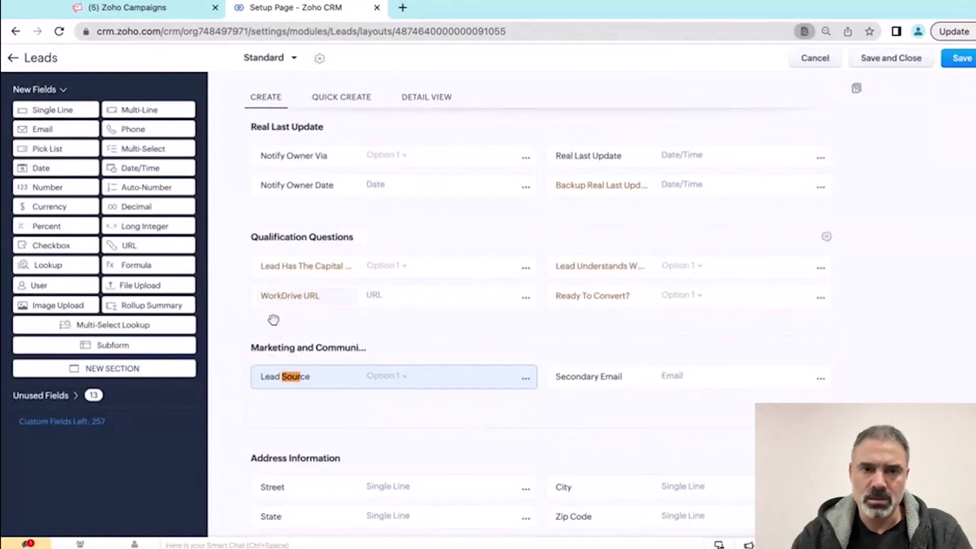
# Link Lead Source to the Source global set and save the Leads Standard layout
pyautogui.click(524, 381)
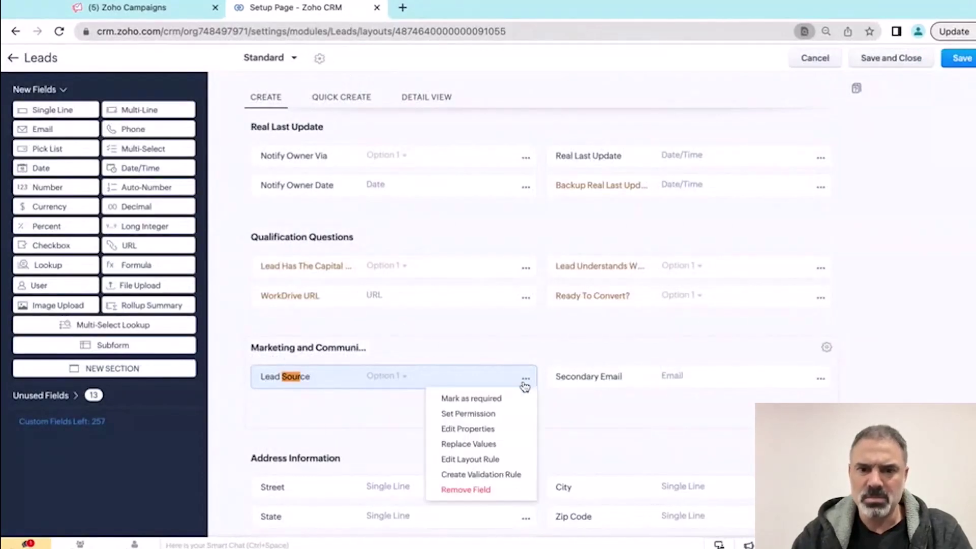
pyautogui.click(486, 431)
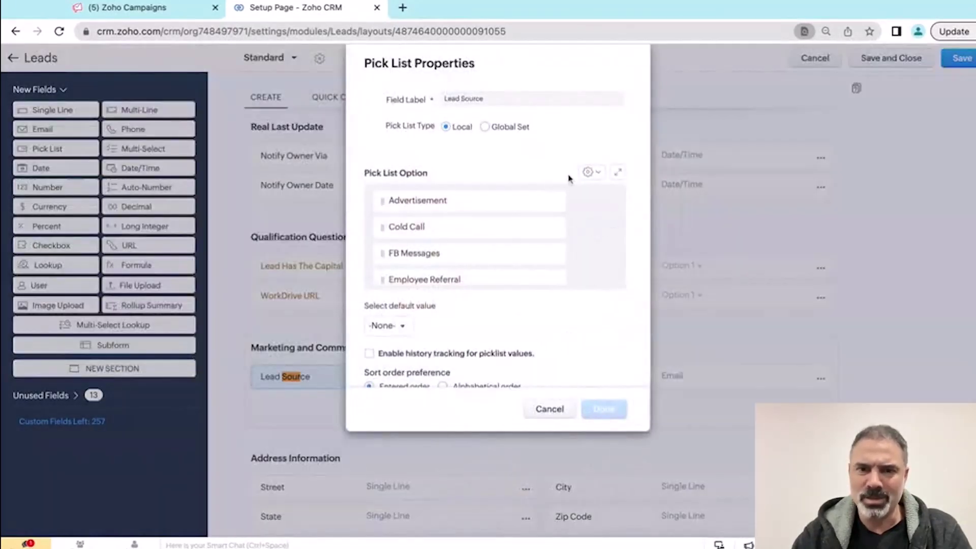
pyautogui.click(508, 127)
pyautogui.click(463, 106)
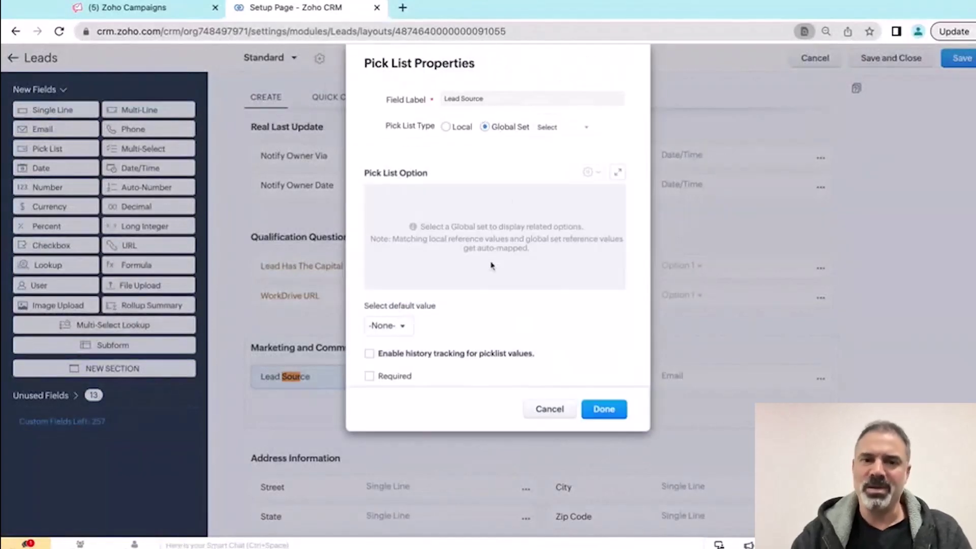
pyautogui.click(559, 127)
pyautogui.click(552, 279)
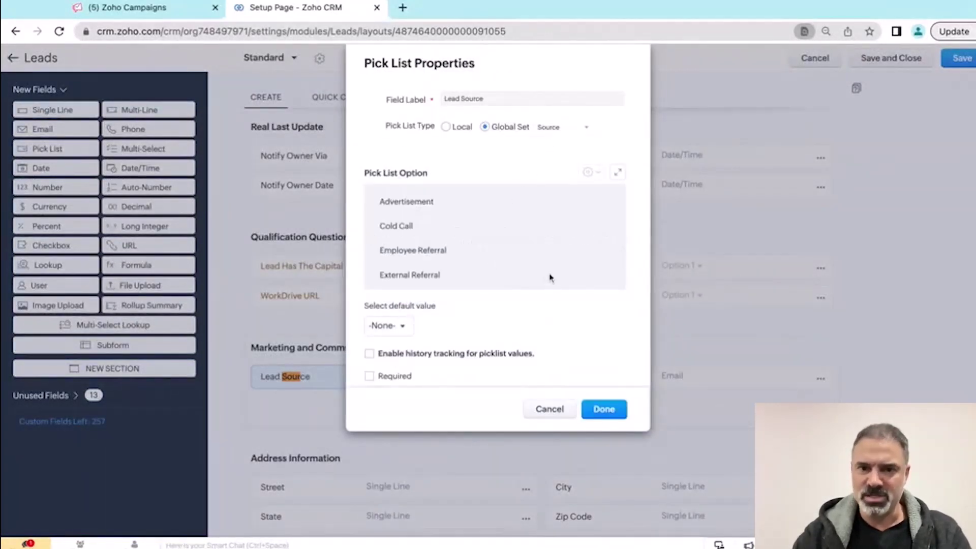
pyautogui.click(603, 407)
pyautogui.click(960, 59)
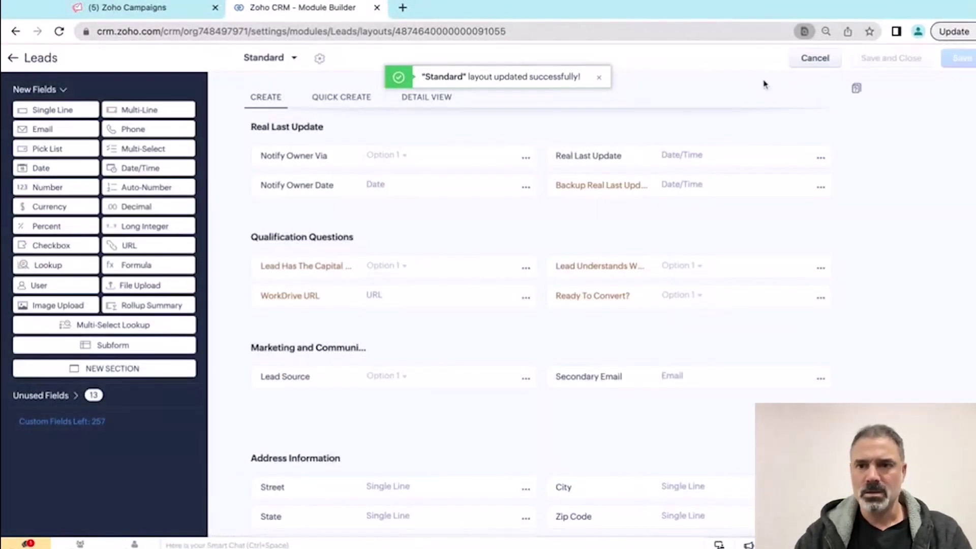
# Look up Lead Source's API name Lead_Source in the Leads API names list by searching 'sour'
pyautogui.click(815, 58)
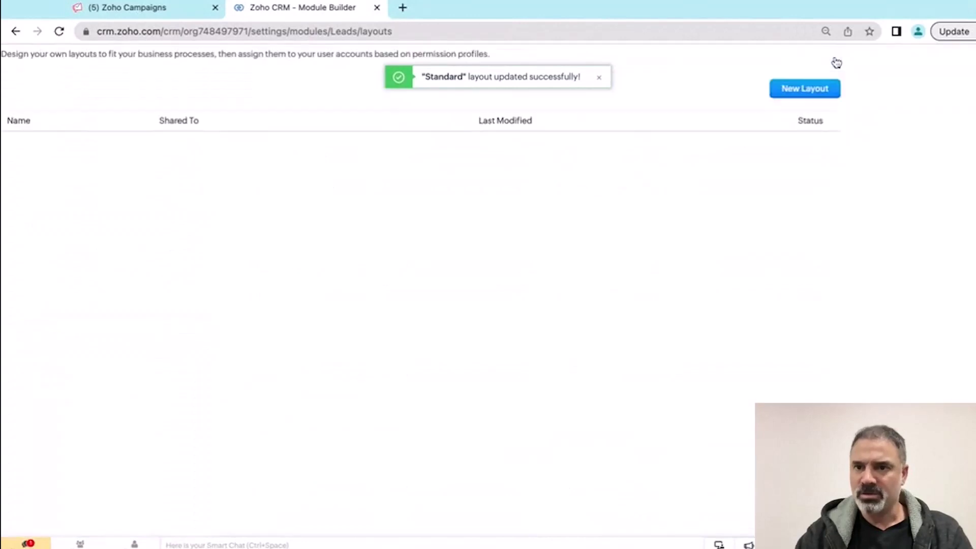
pyautogui.click(912, 62)
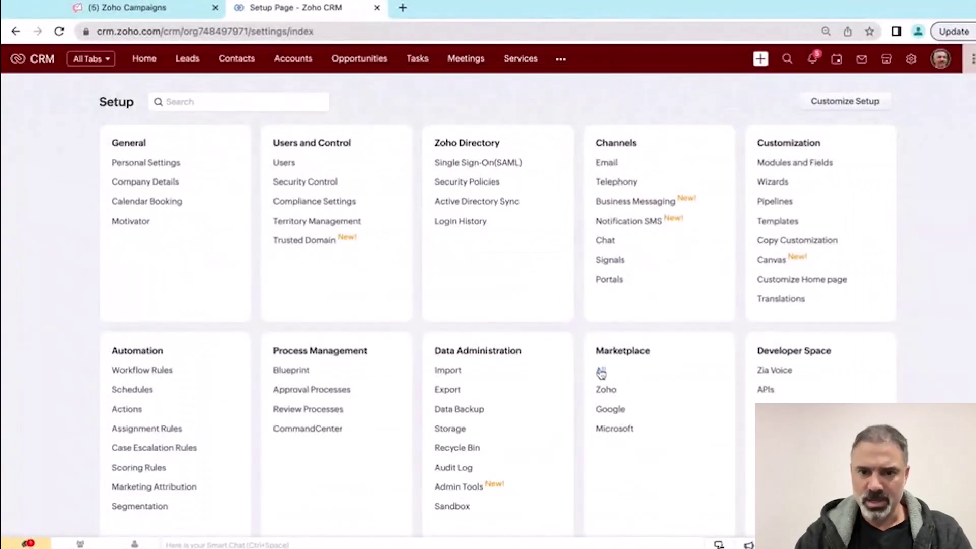
pyautogui.scroll(-2, 512, 371)
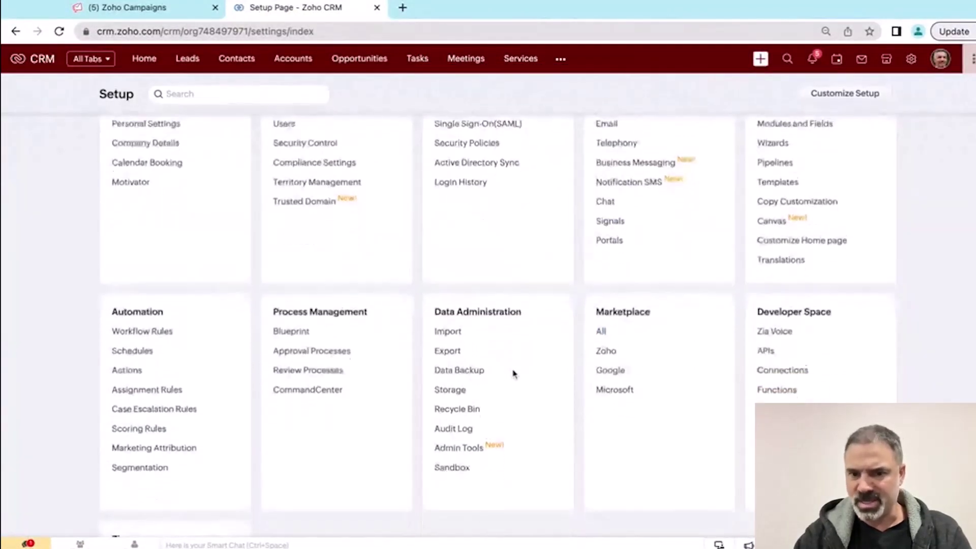
pyautogui.click(764, 316)
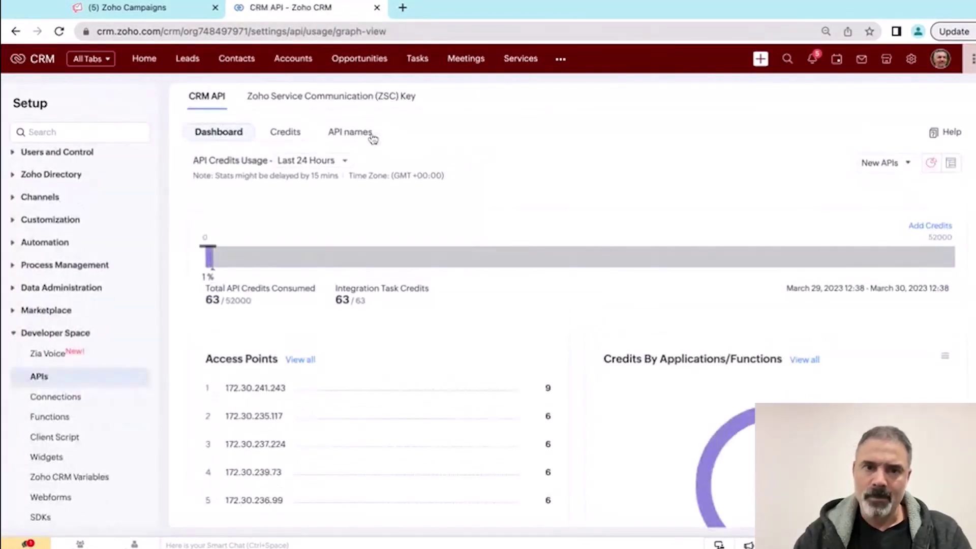
pyautogui.click(371, 134)
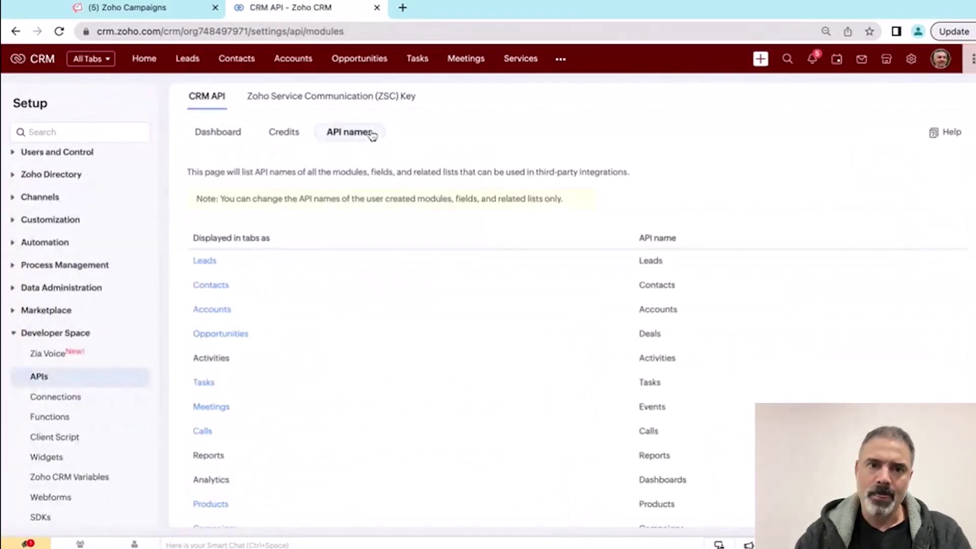
pyautogui.click(205, 261)
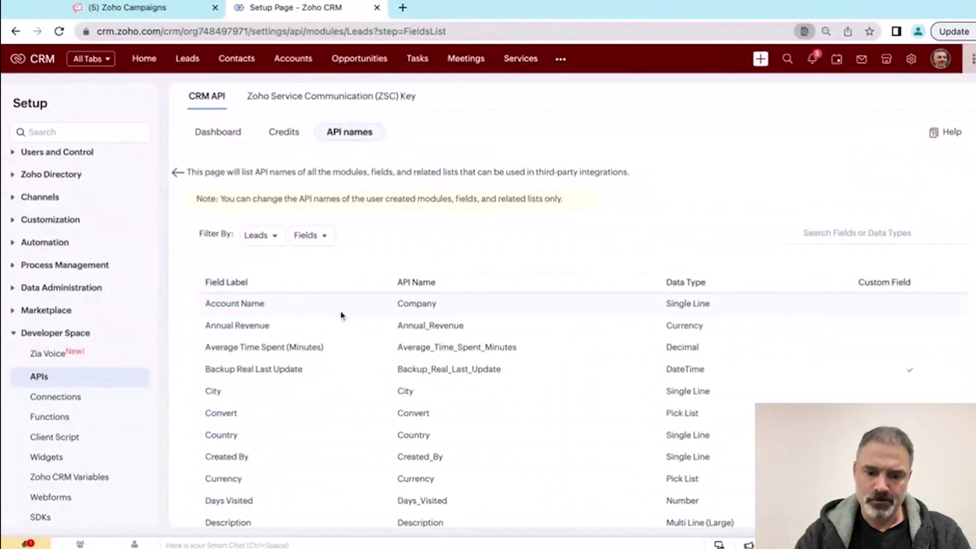
pyautogui.hotkey('ctrl', 'f')
pyautogui.write('sour')
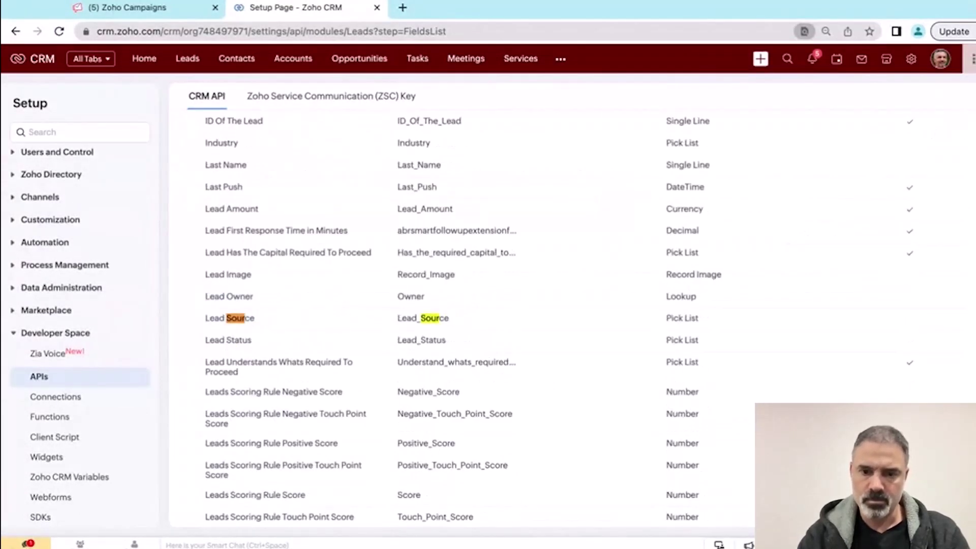
pyautogui.doubleClick(424, 319)
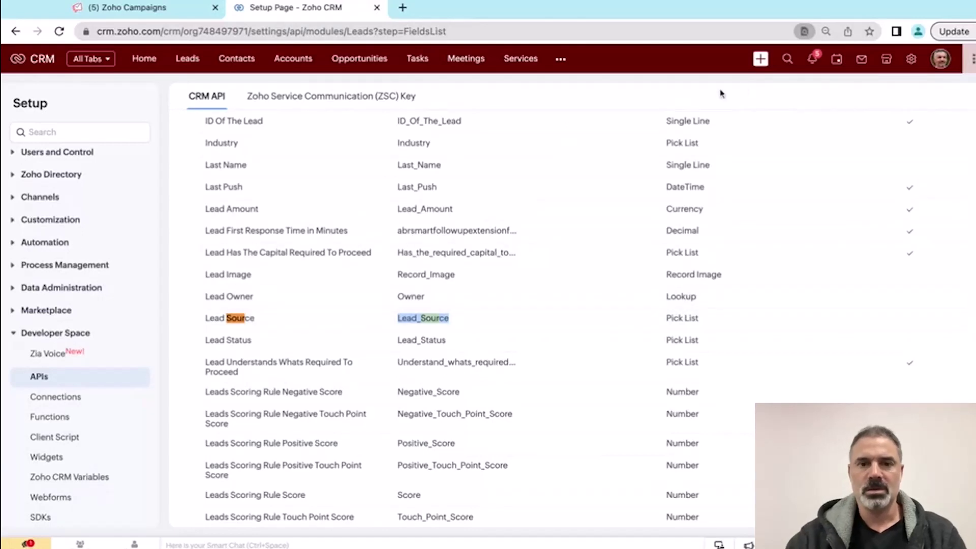
pyautogui.press('Escape')
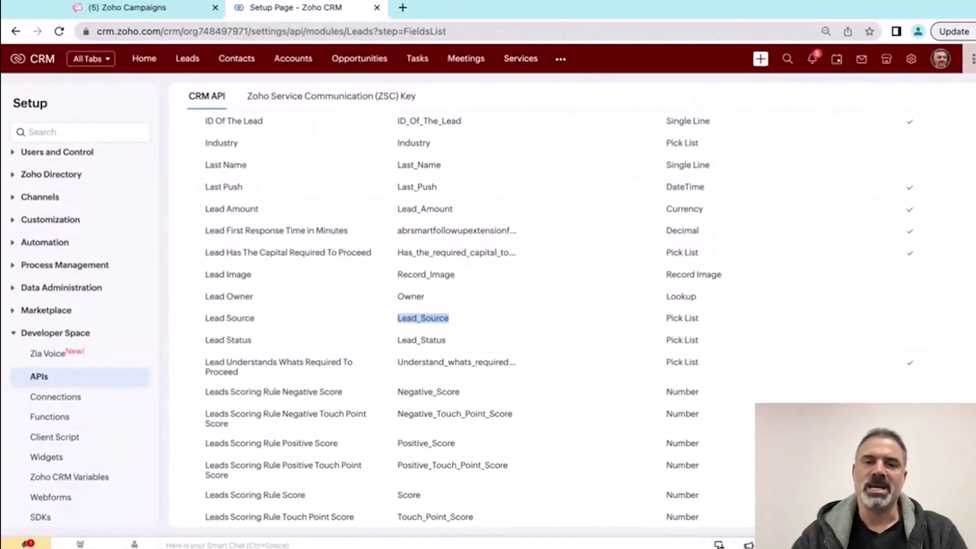
pyautogui.doubleClick(420, 319)
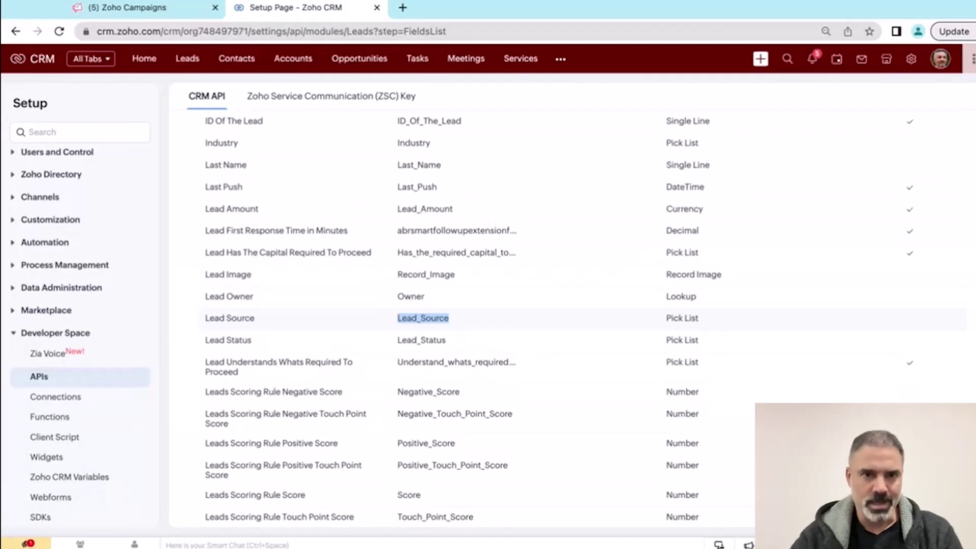
pyautogui.scroll(15, 250, 241)
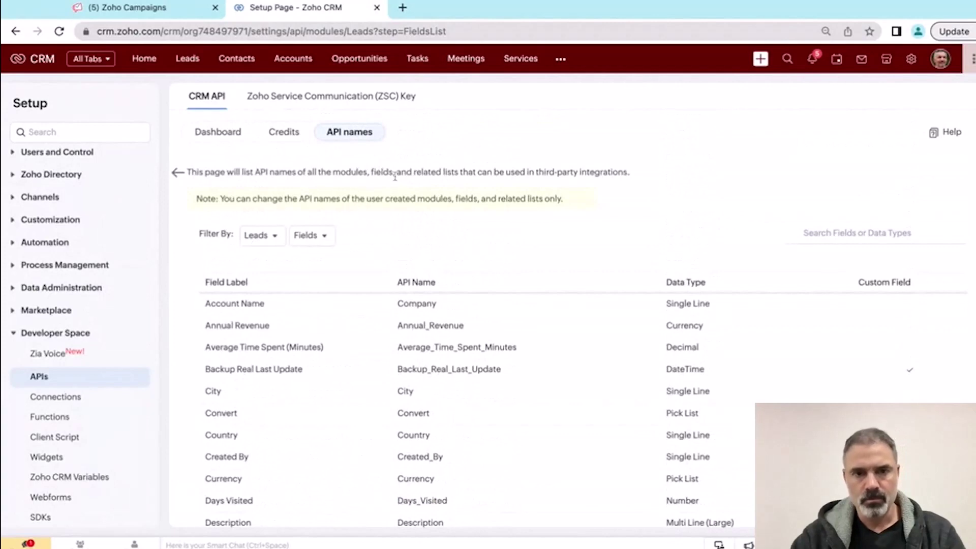
# Check the Contacts fields' API names, then return to the module list
pyautogui.click(177, 175)
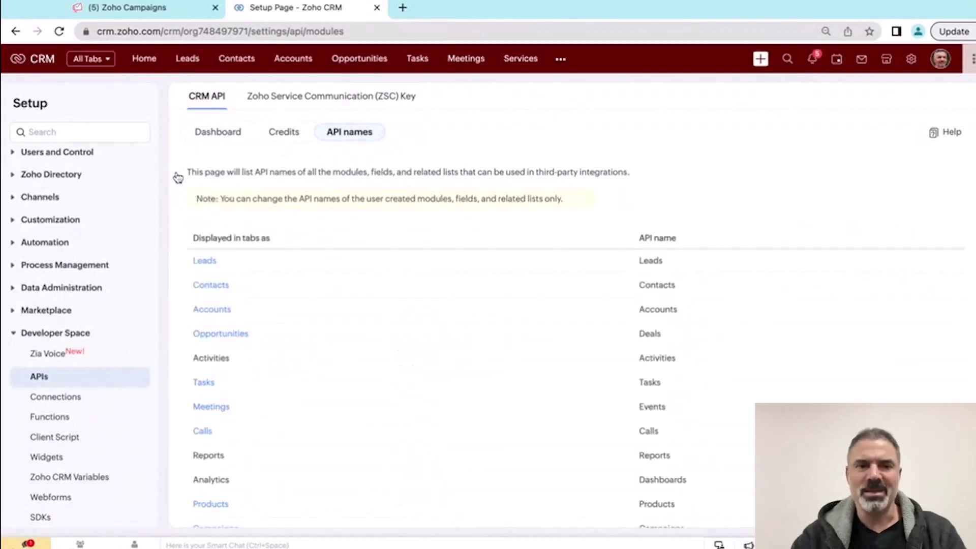
pyautogui.click(211, 285)
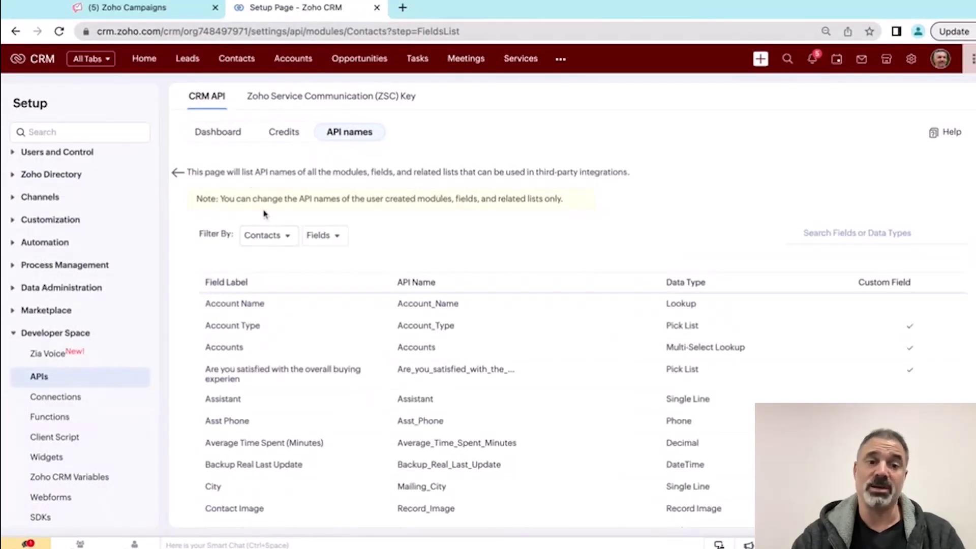
pyautogui.click(178, 173)
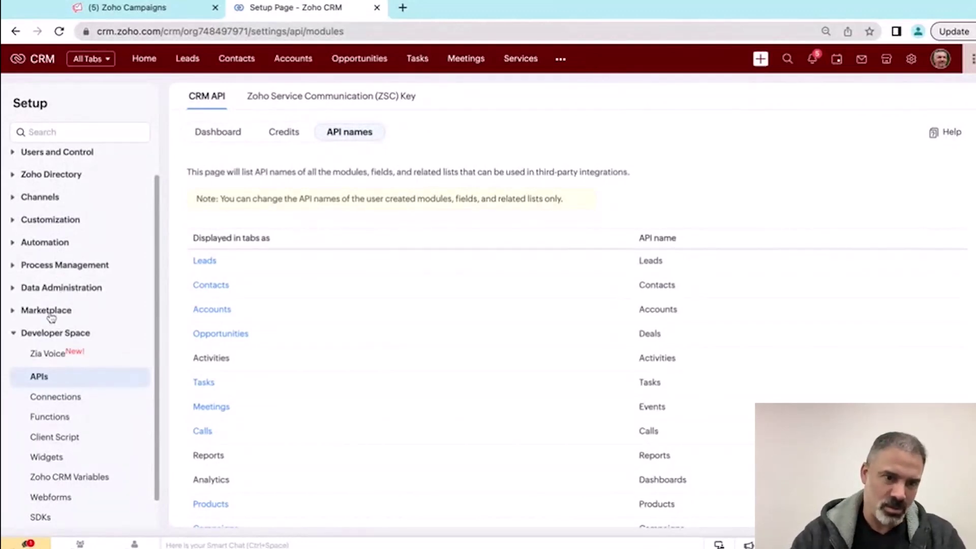
# Open the Contacts module's Standard layout for editing
pyautogui.click(56, 222)
pyautogui.click(49, 247)
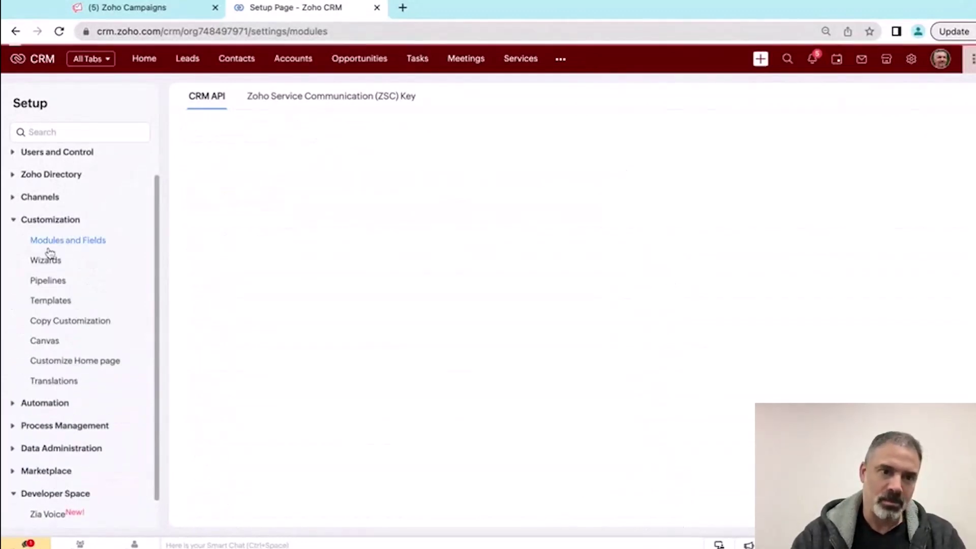
pyautogui.click(211, 225)
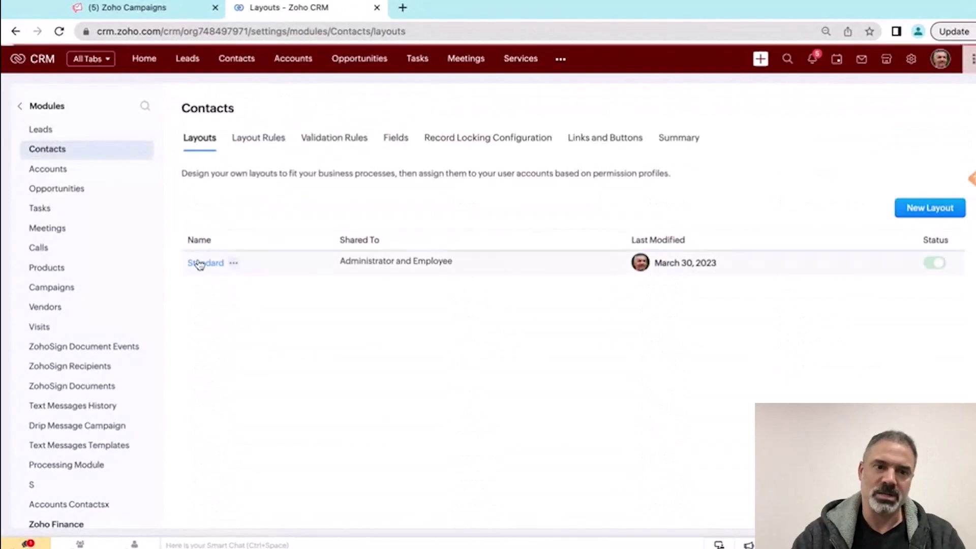
pyautogui.click(199, 263)
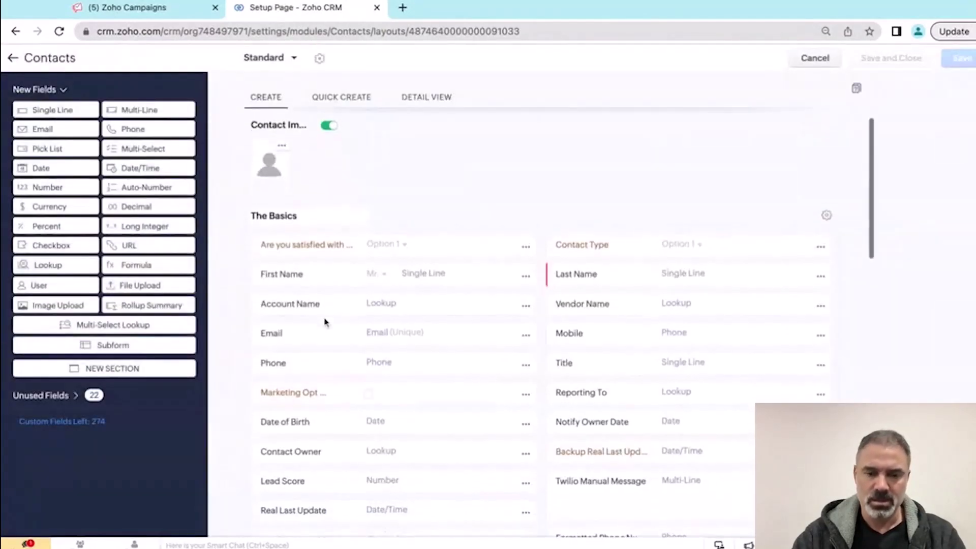
pyautogui.scroll(-5, 324, 322)
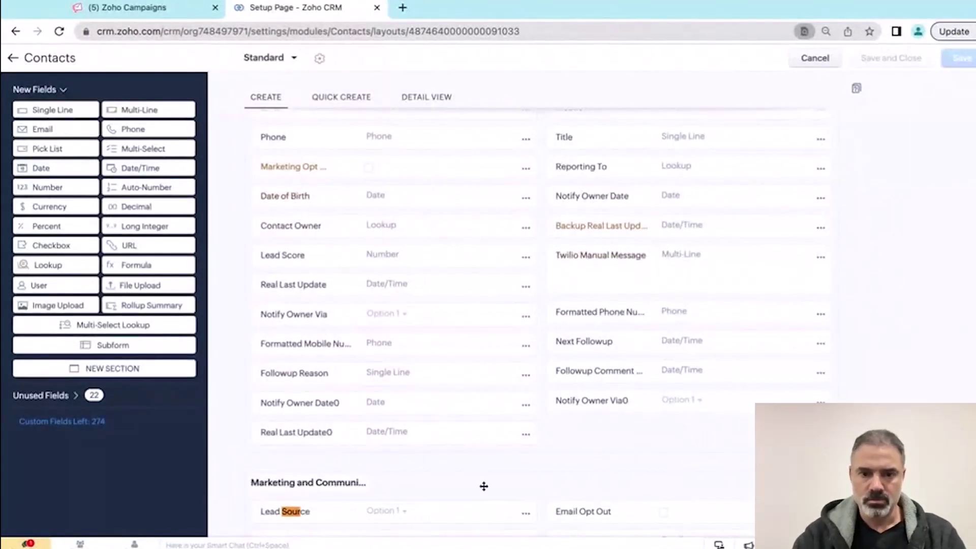
pyautogui.scroll(-1, 509, 473)
# Switch Contacts' Lead Source picklist to the Source global set
pyautogui.click(526, 452)
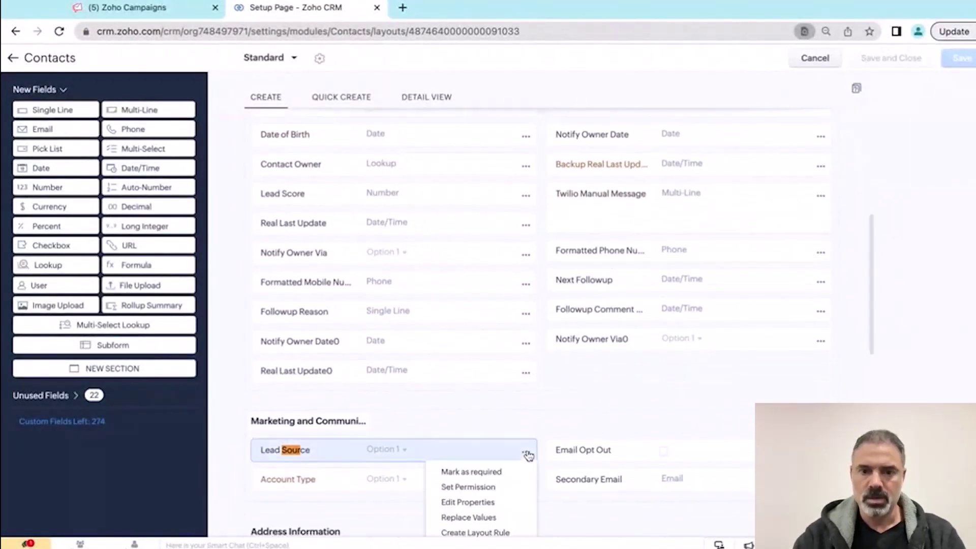
pyautogui.click(478, 502)
pyautogui.click(484, 127)
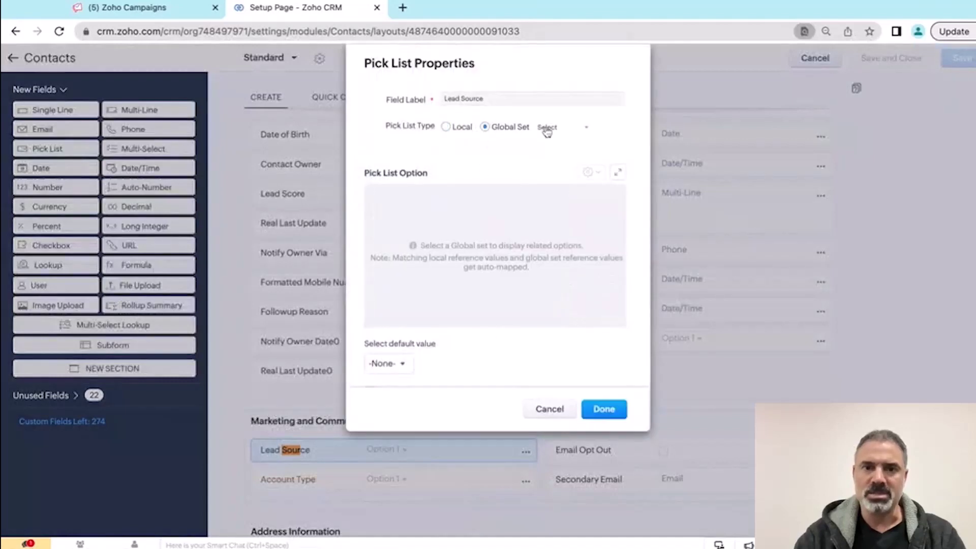
pyautogui.click(548, 128)
pyautogui.click(556, 254)
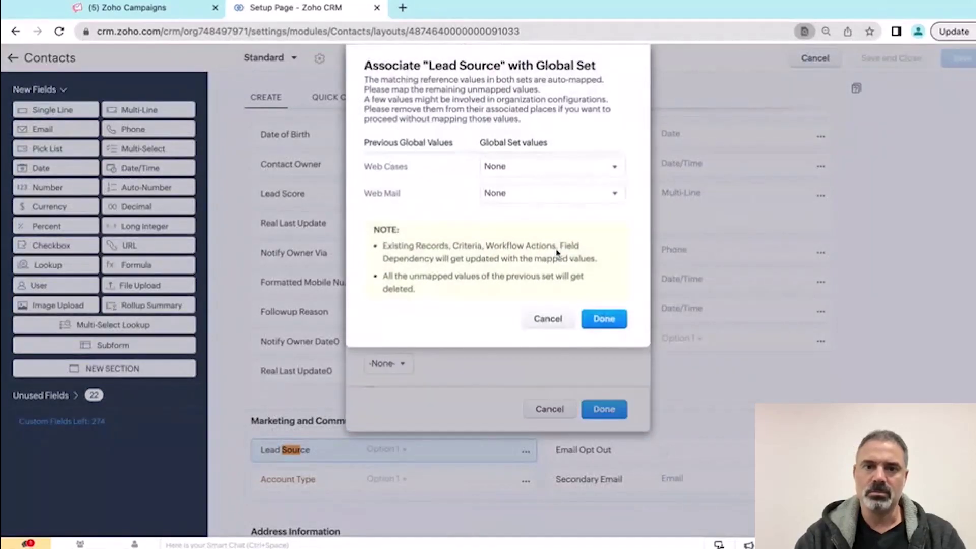
# Map Web Cases to Advertisement and Web Mail to Employee Referral, then save the layout
pyautogui.click(517, 169)
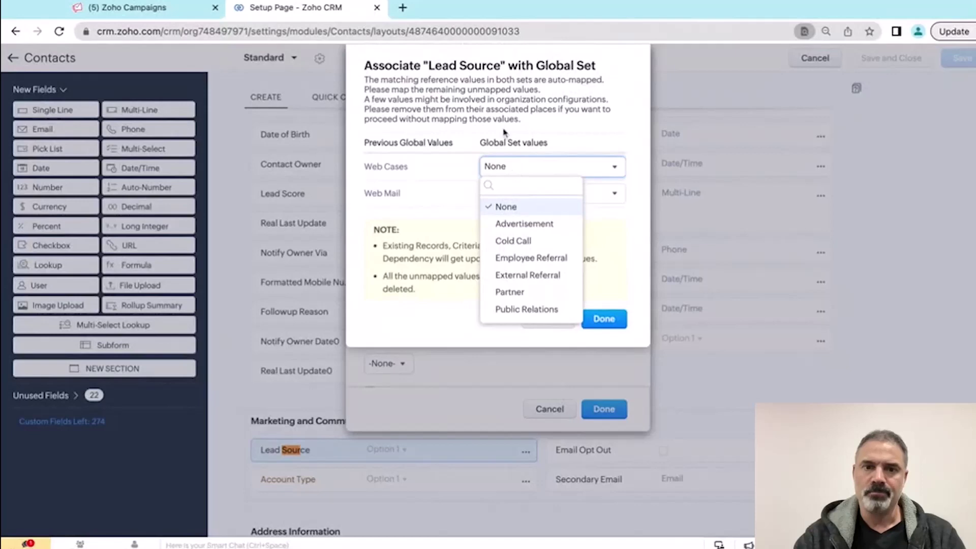
pyautogui.click(518, 224)
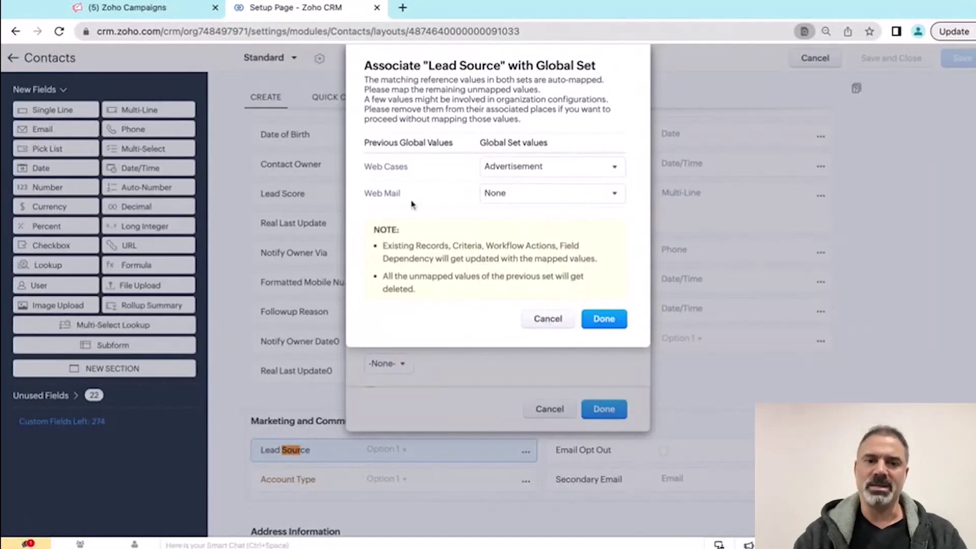
pyautogui.click(505, 194)
pyautogui.click(523, 288)
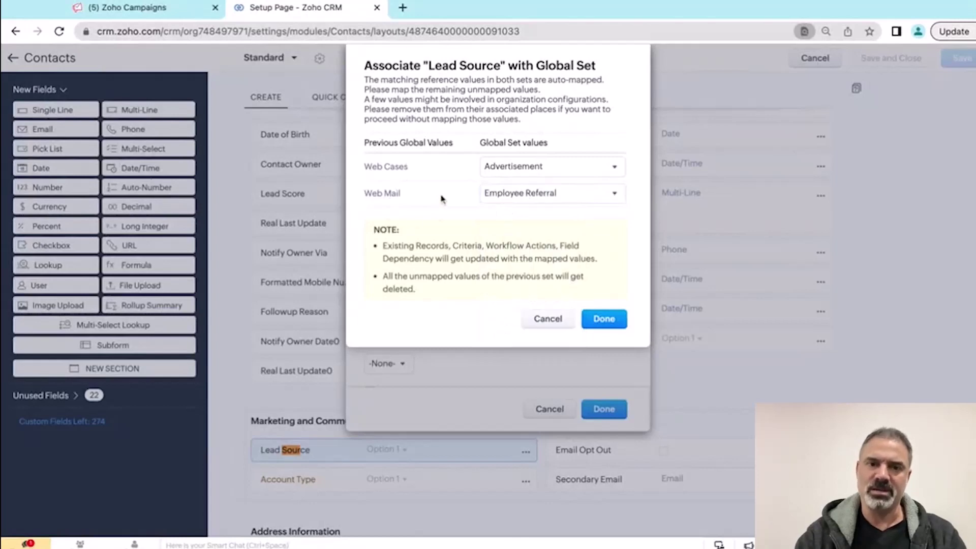
pyautogui.click(613, 321)
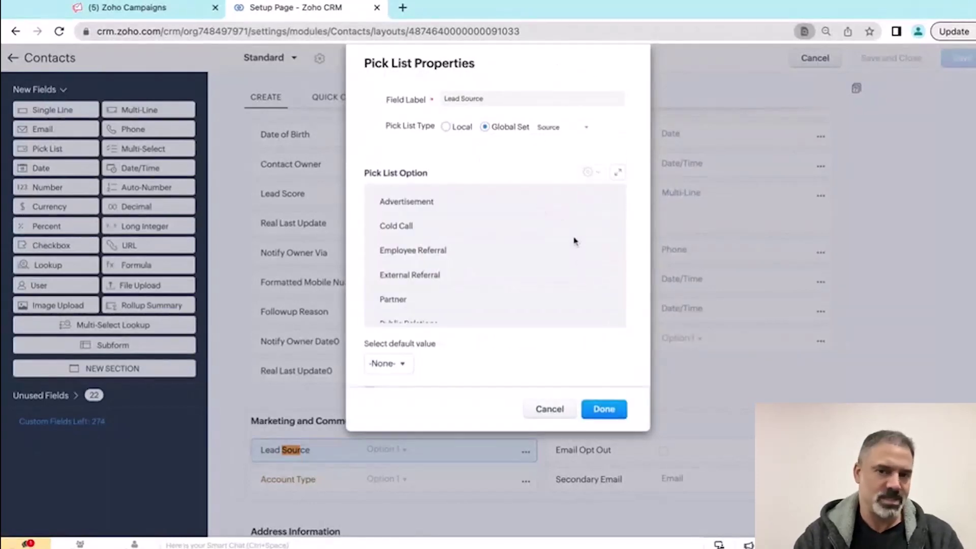
pyautogui.click(604, 409)
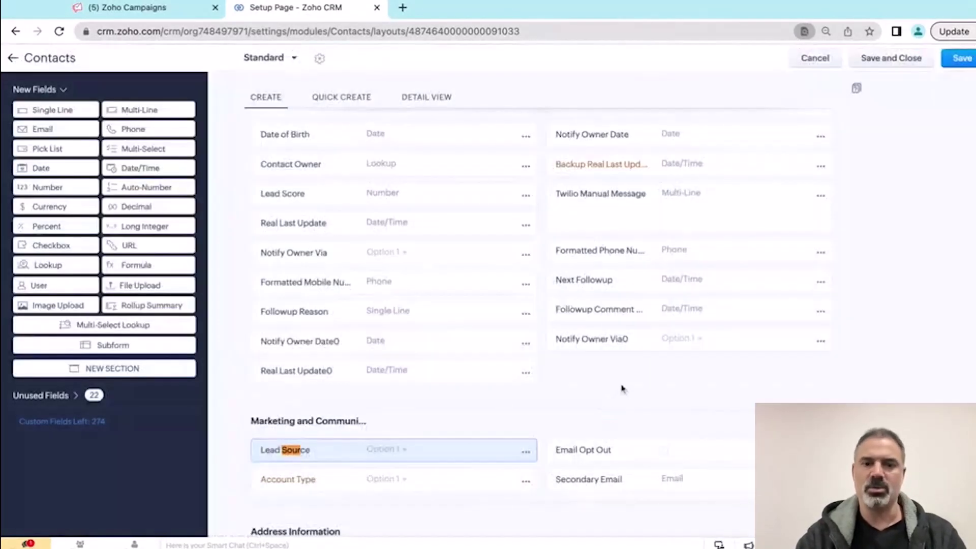
pyautogui.click(962, 59)
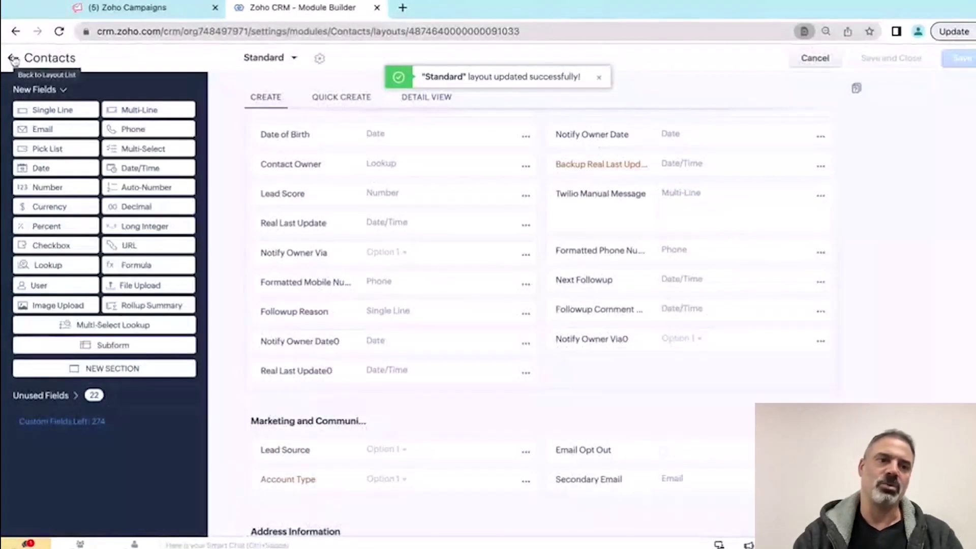
# Open the Opportunities Standard layout and search for the Lead Source field
pyautogui.click(12, 58)
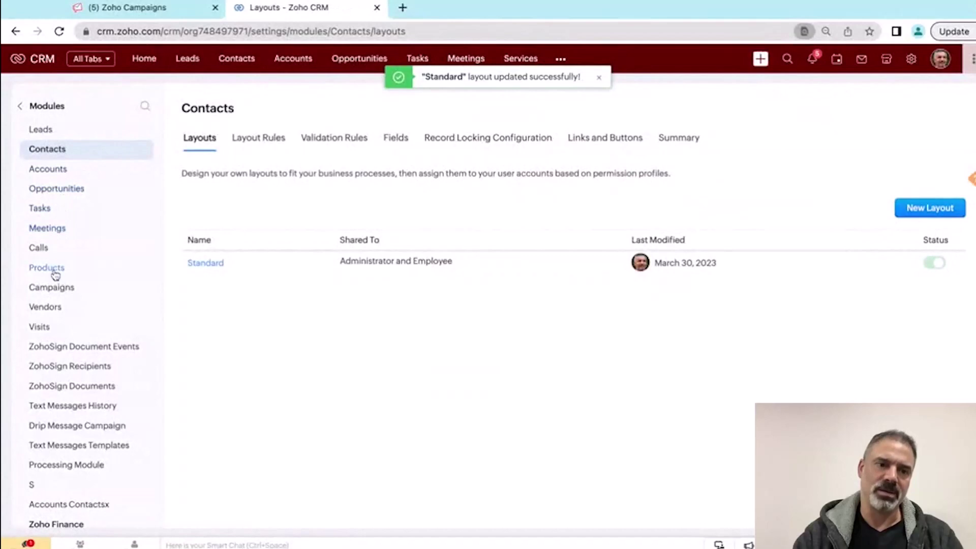
pyautogui.click(64, 189)
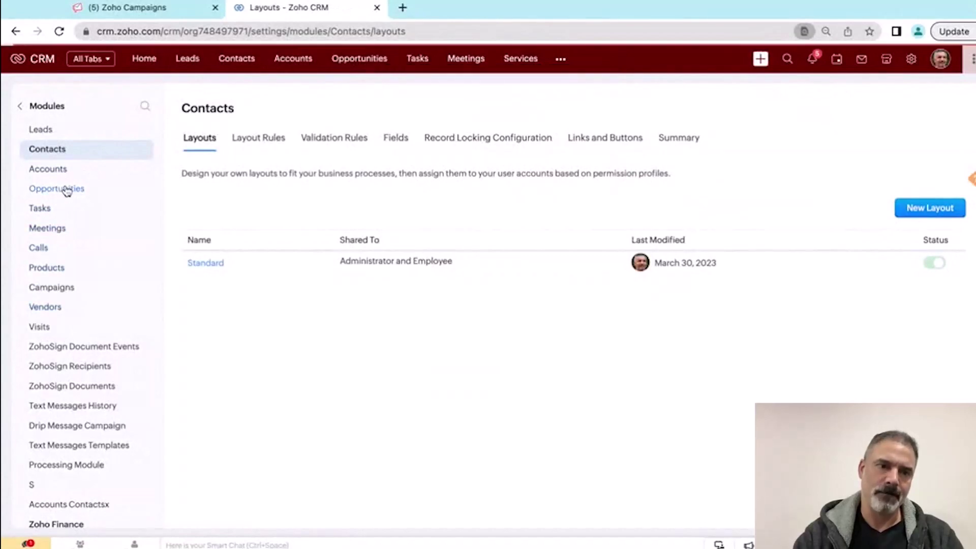
pyautogui.click(204, 262)
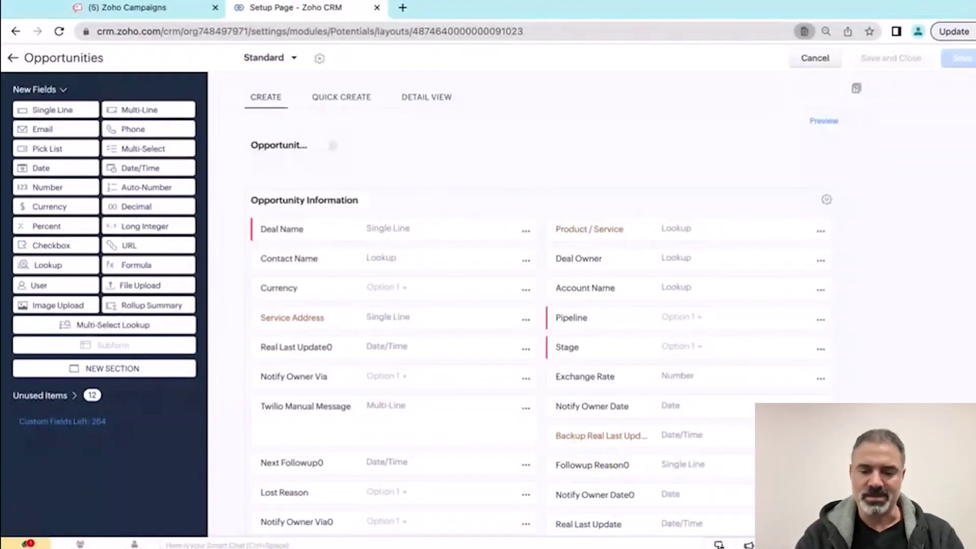
pyautogui.write('rce')
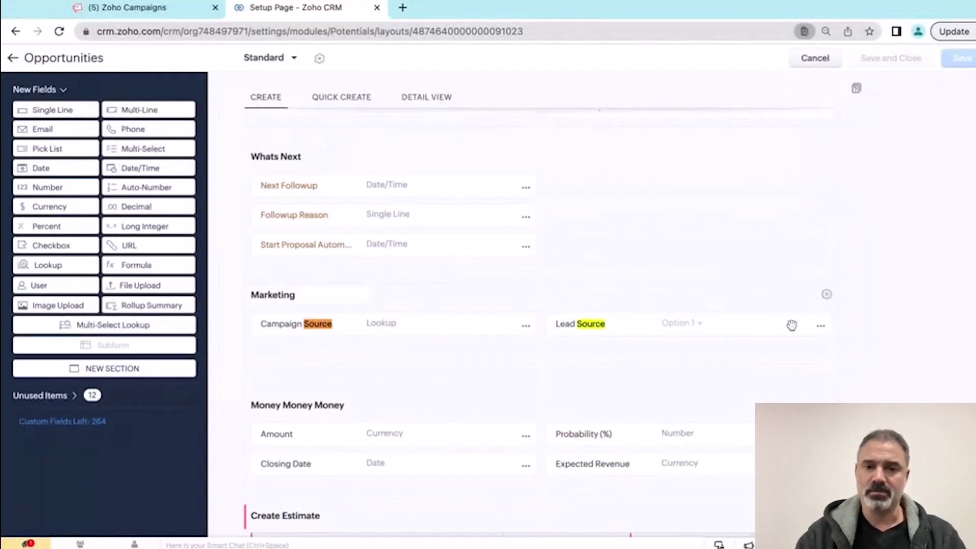
# Link Opportunities' Lead Source to the Source global set, save the layout, and exit the editor
pyautogui.click(820, 326)
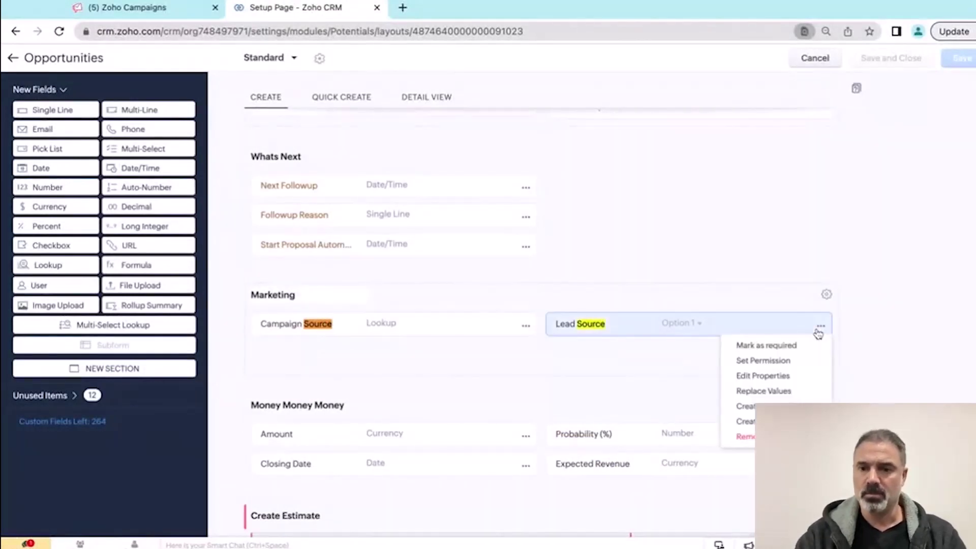
pyautogui.click(772, 375)
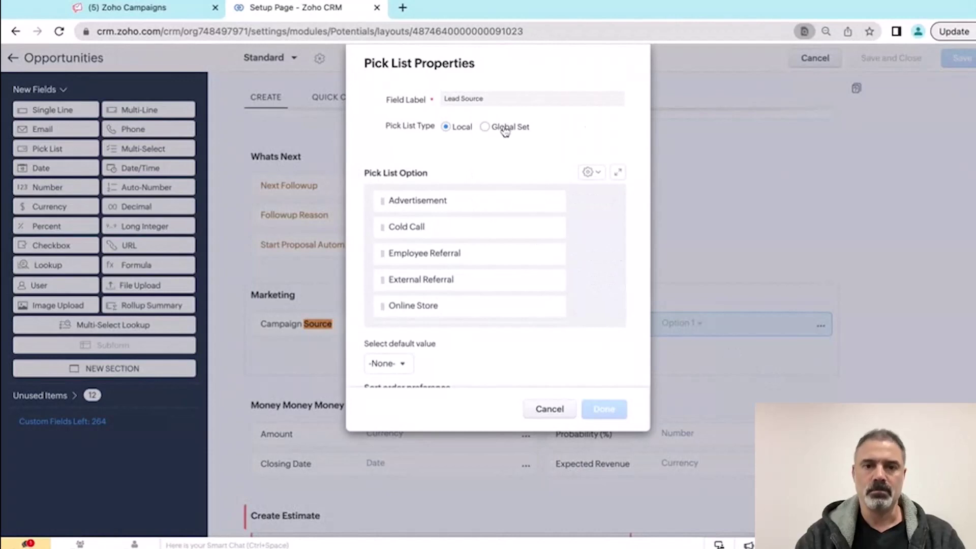
pyautogui.click(485, 127)
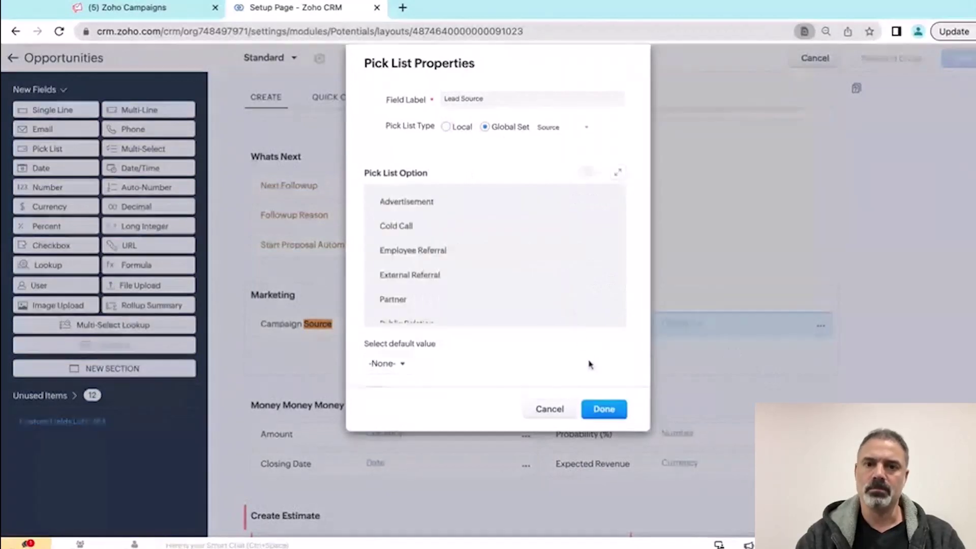
pyautogui.click(604, 409)
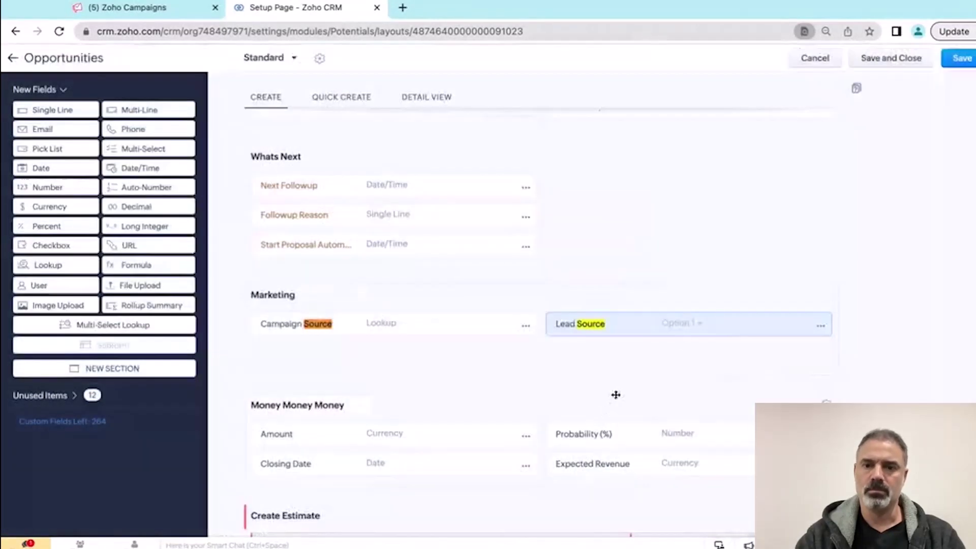
pyautogui.click(960, 65)
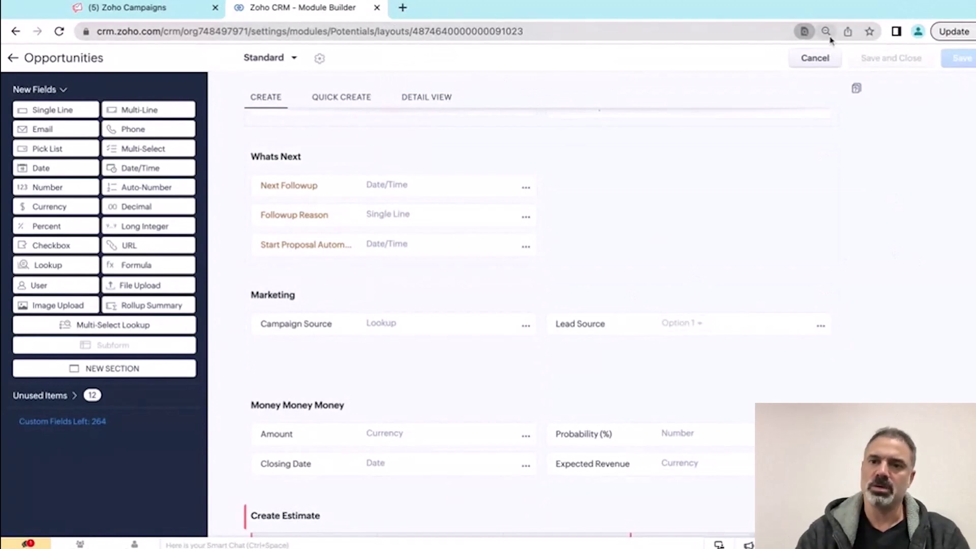
pyautogui.click(837, 59)
# Open the Source global set for editing from Setup's Global Sets list to verify its linked modules
pyautogui.click(911, 59)
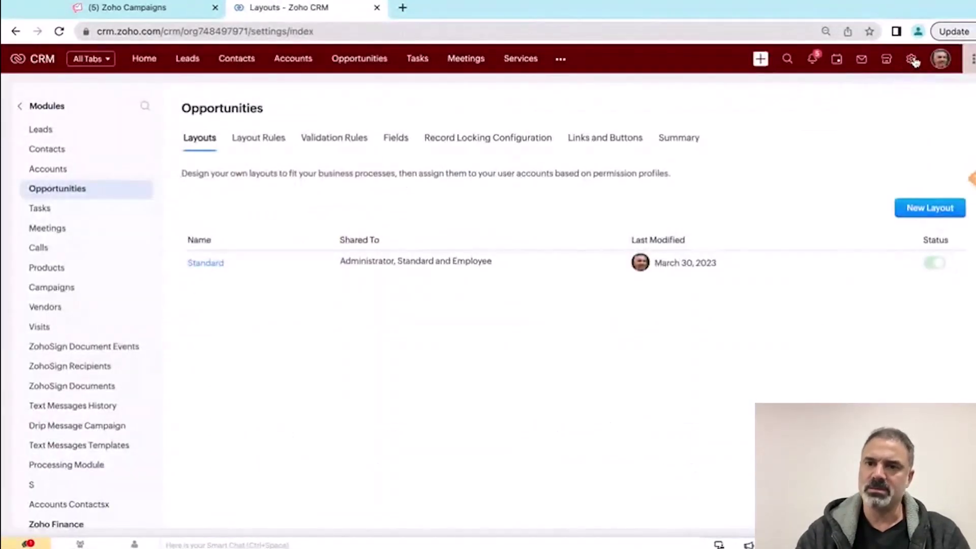
pyautogui.click(795, 162)
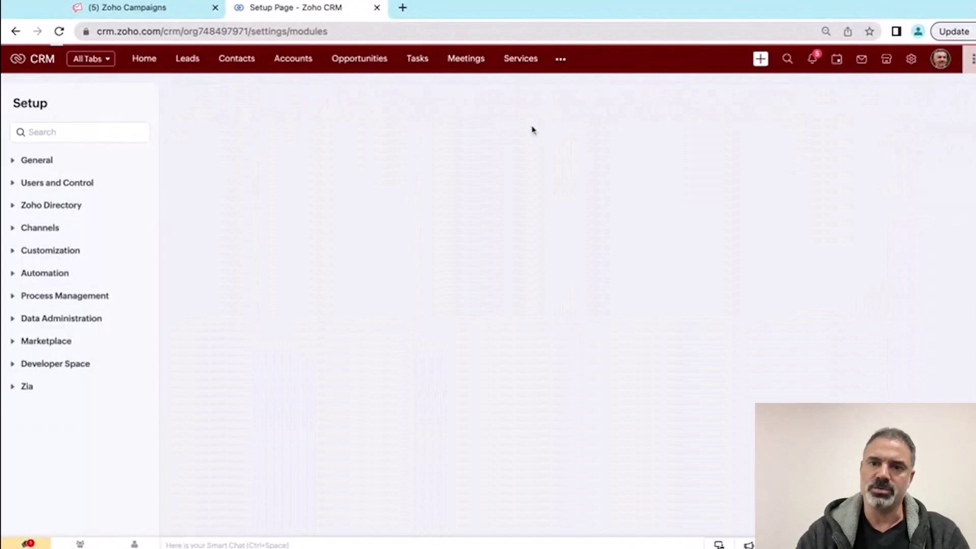
pyautogui.click(413, 99)
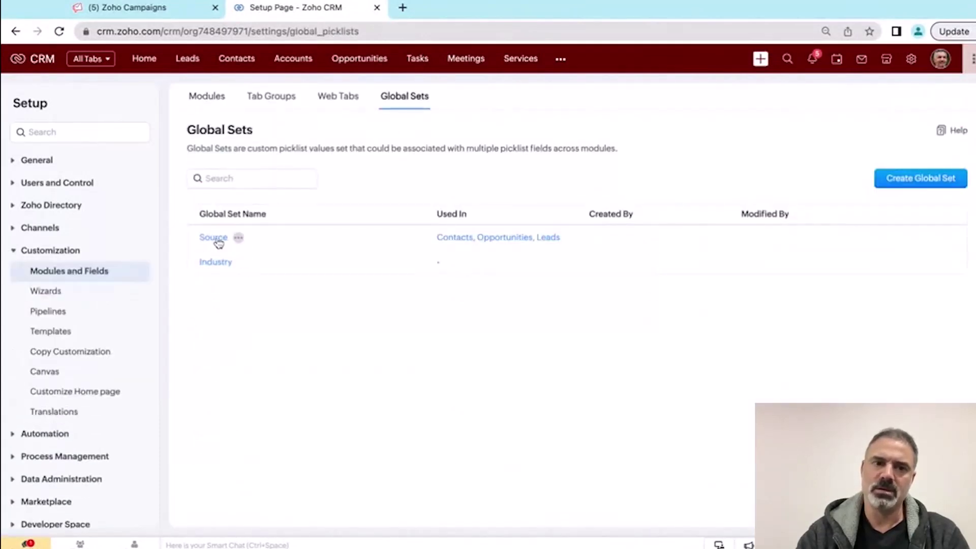
pyautogui.click(238, 237)
pyautogui.click(258, 247)
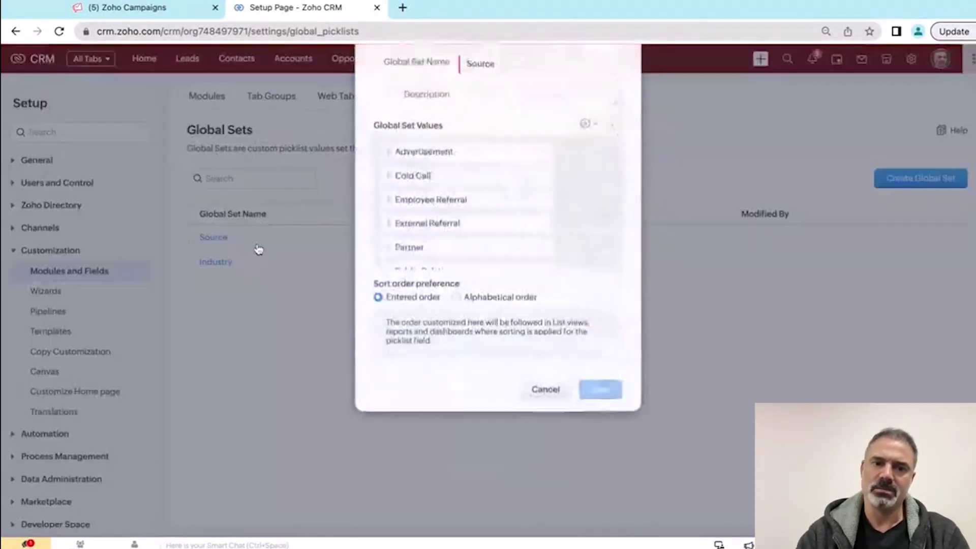